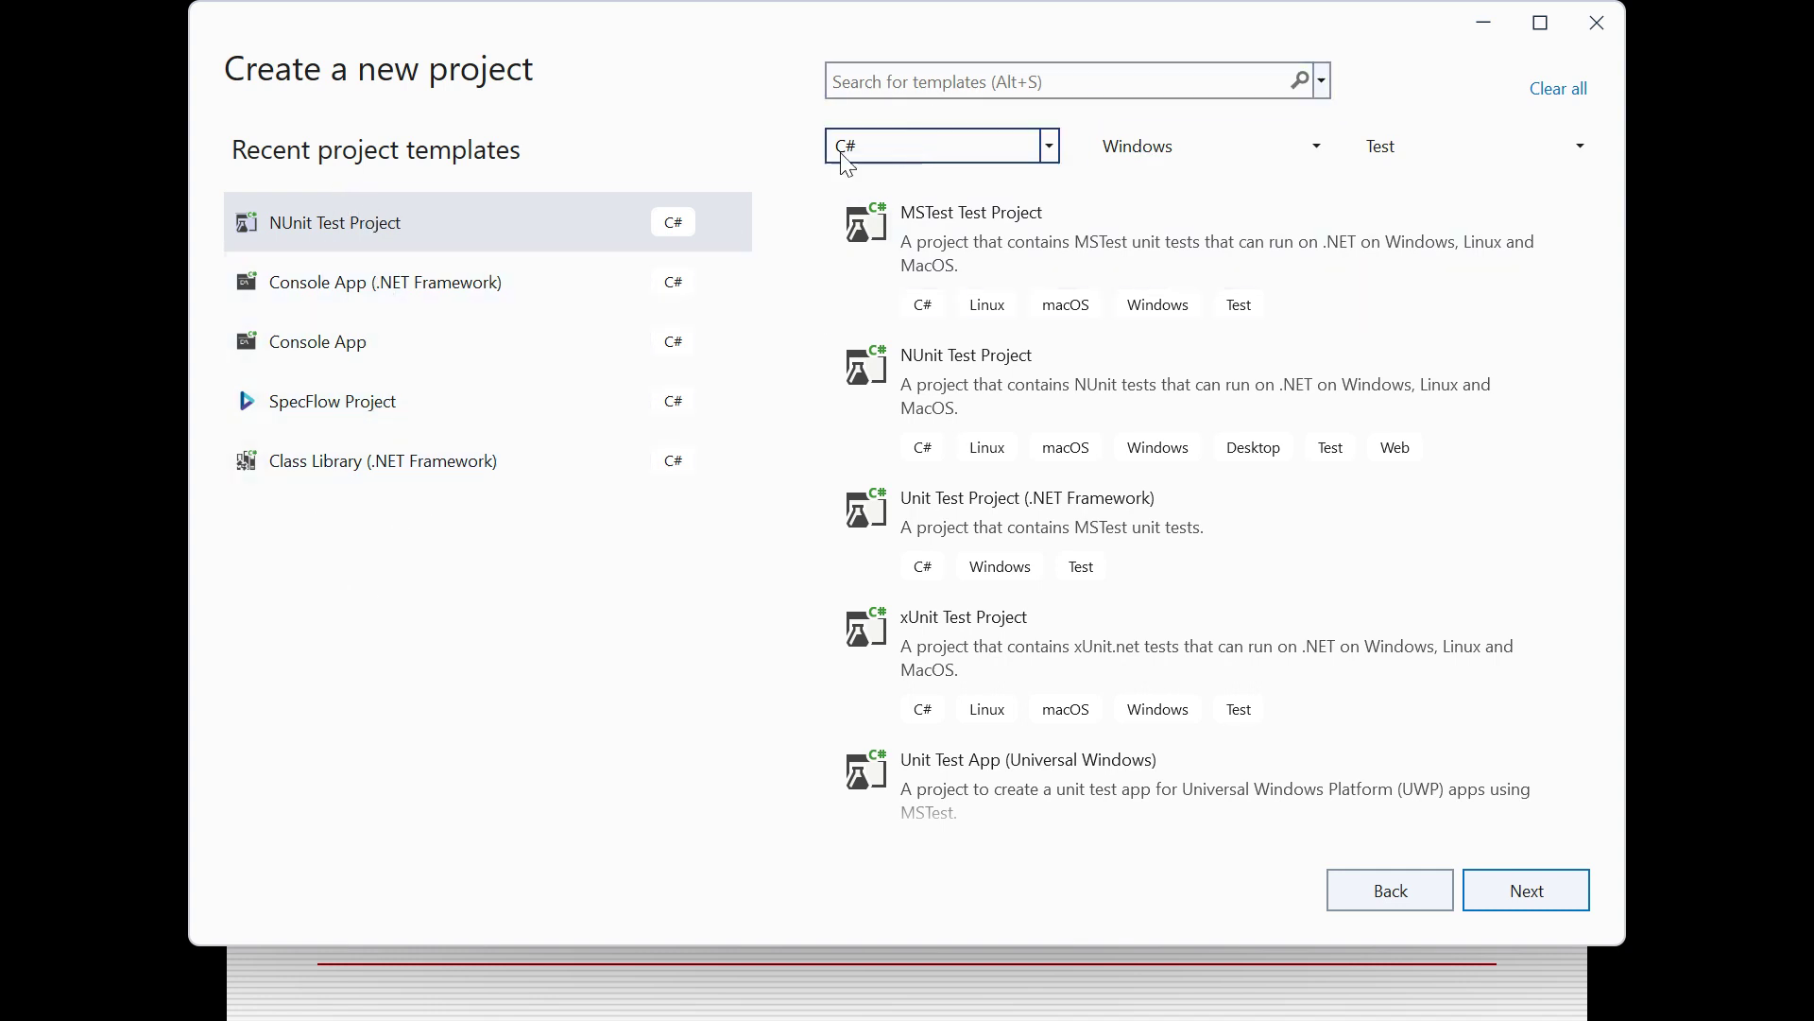
Step: Filter the project templates by the C# language, the Windows platform and the Test project type
left_click(1052, 148)
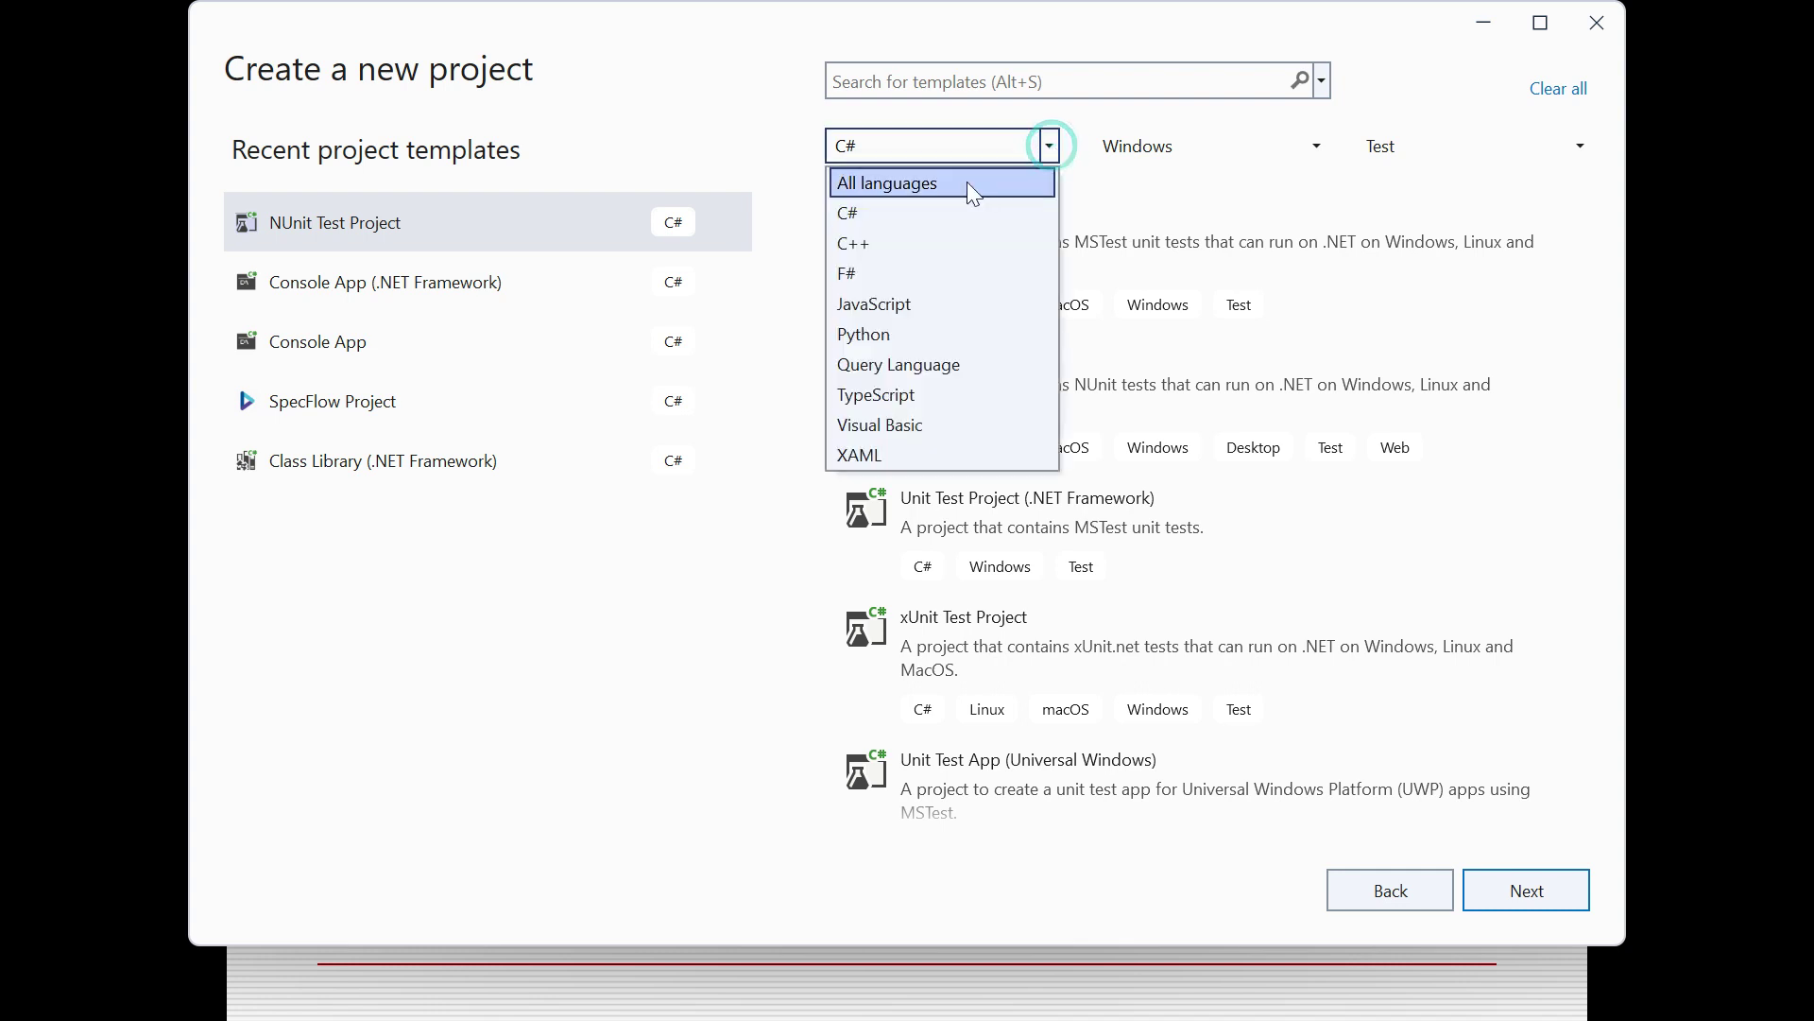
left_click(913, 216)
left_click(1235, 142)
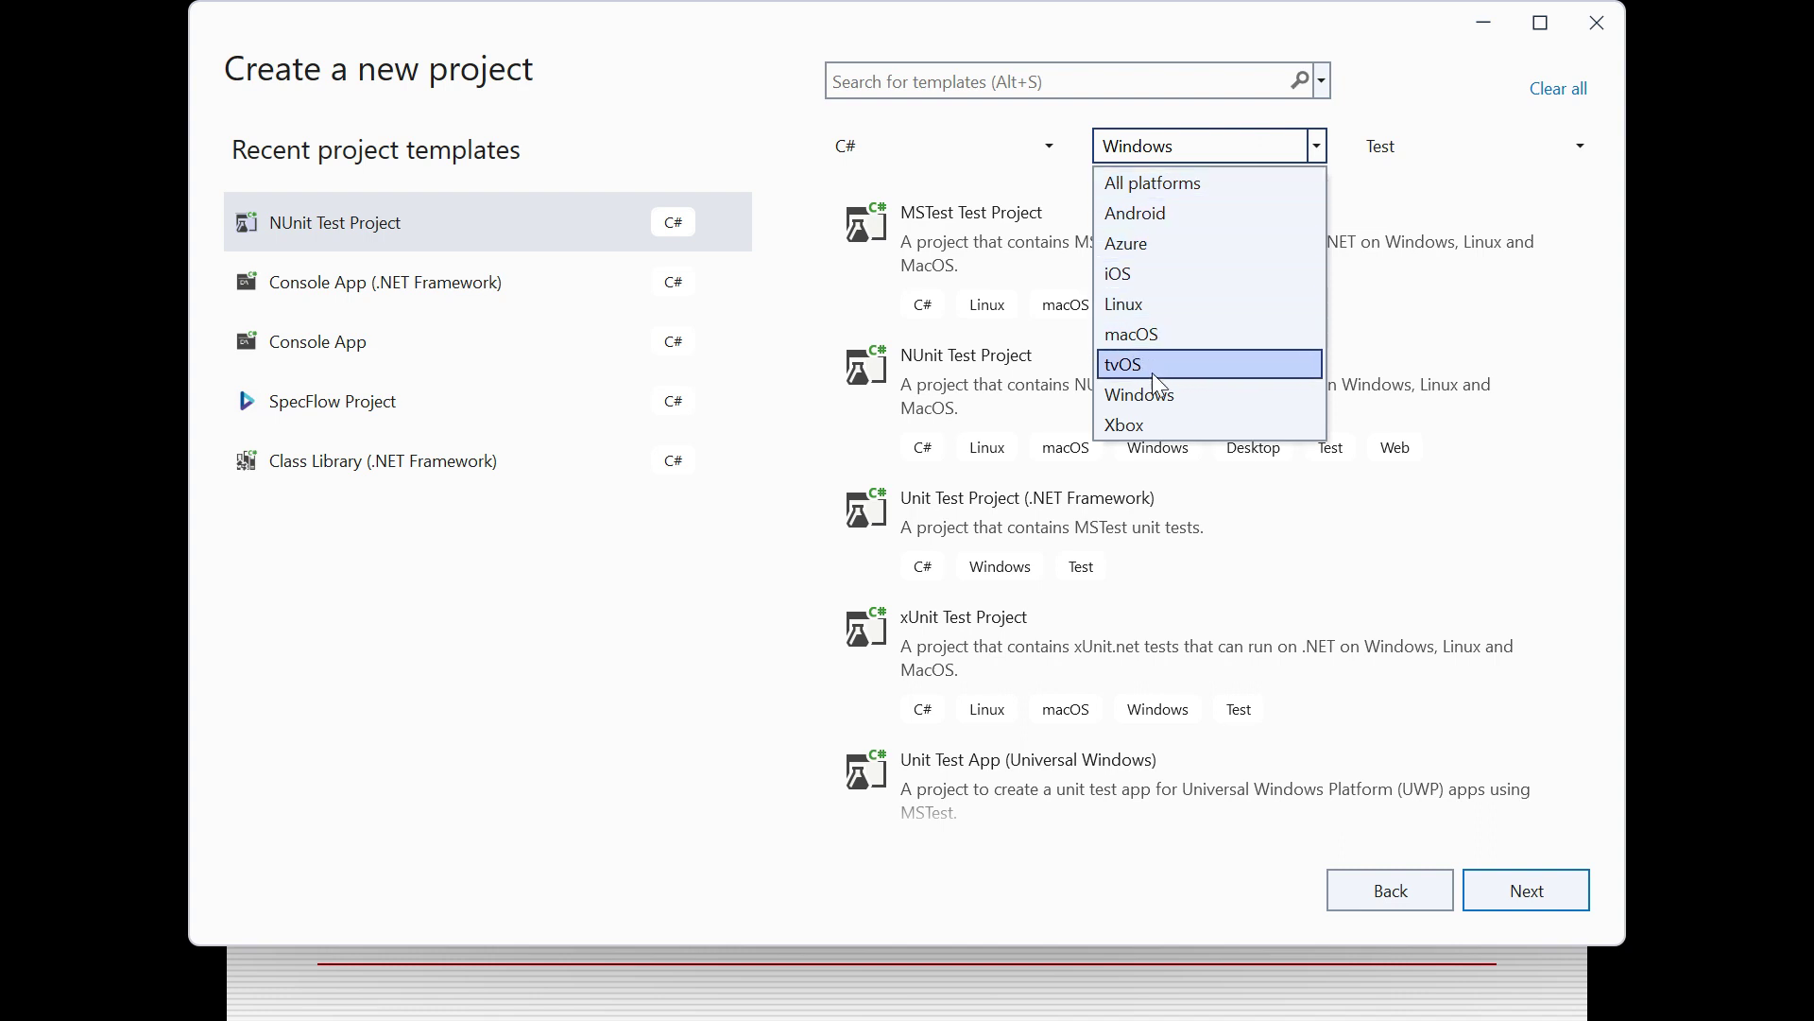
left_click(1161, 397)
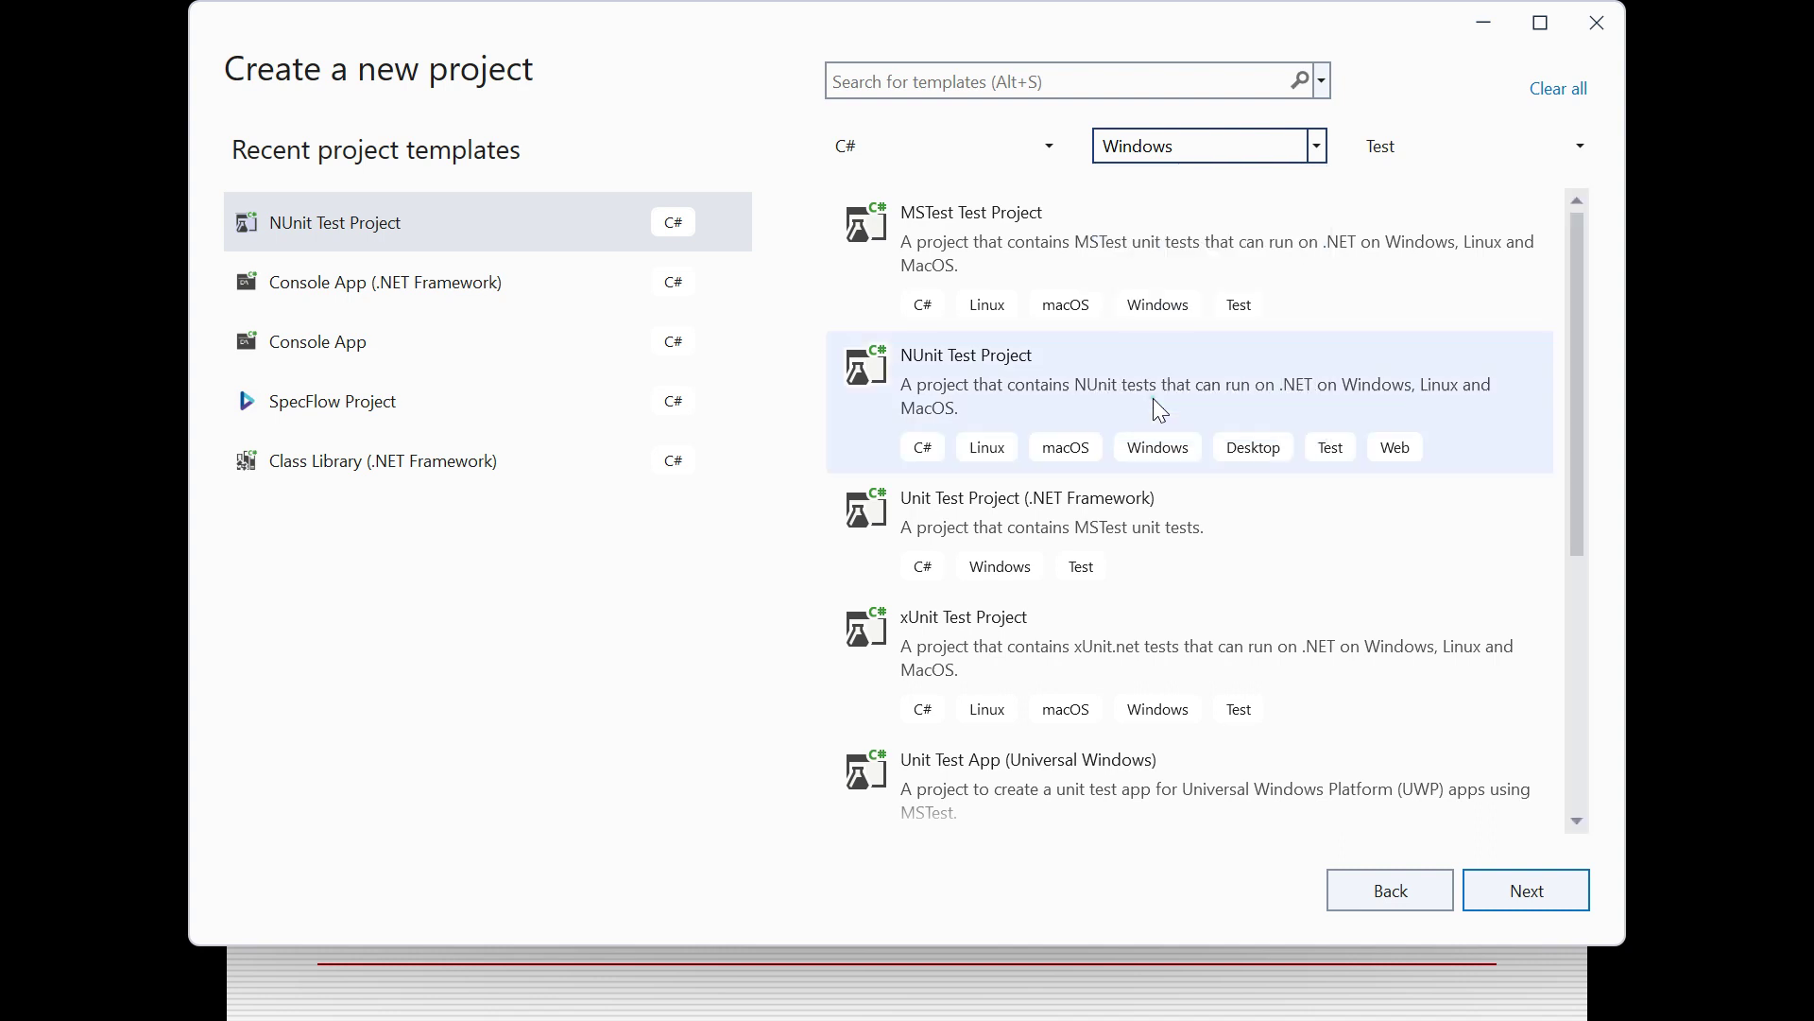
left_click(1426, 147)
scroll(1512, 284, "up", 1)
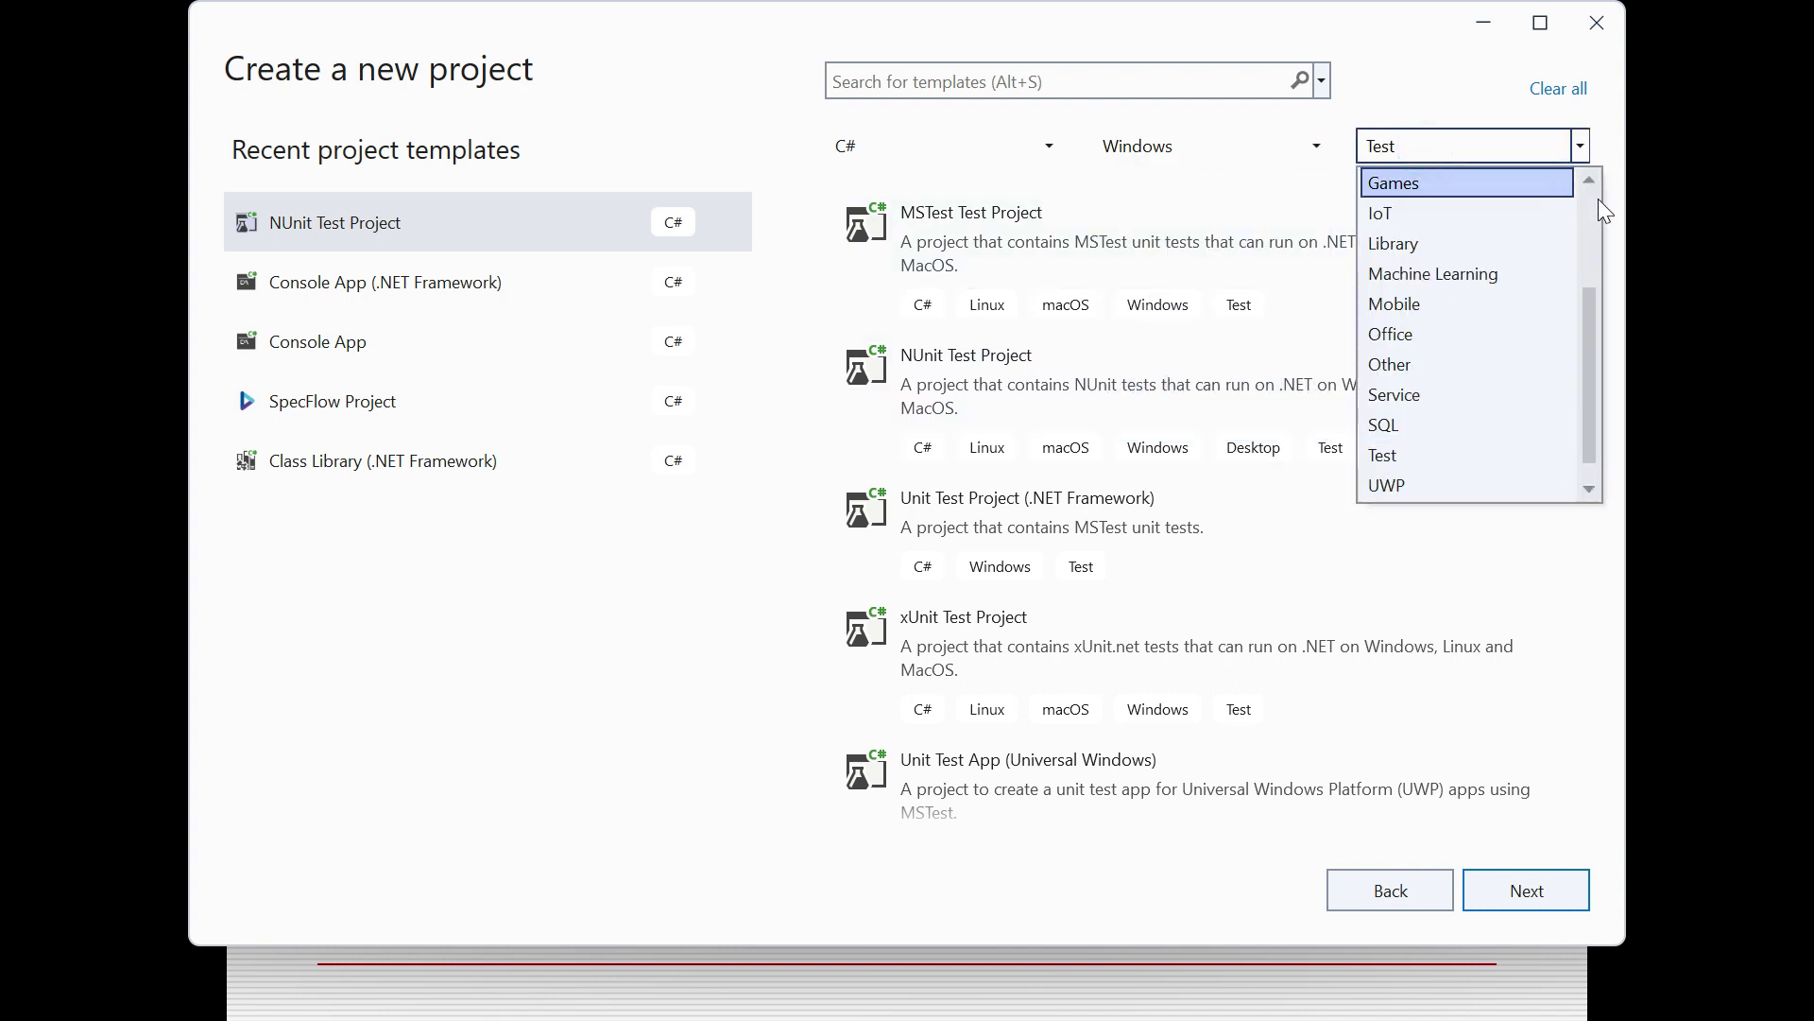
left_click(1597, 200)
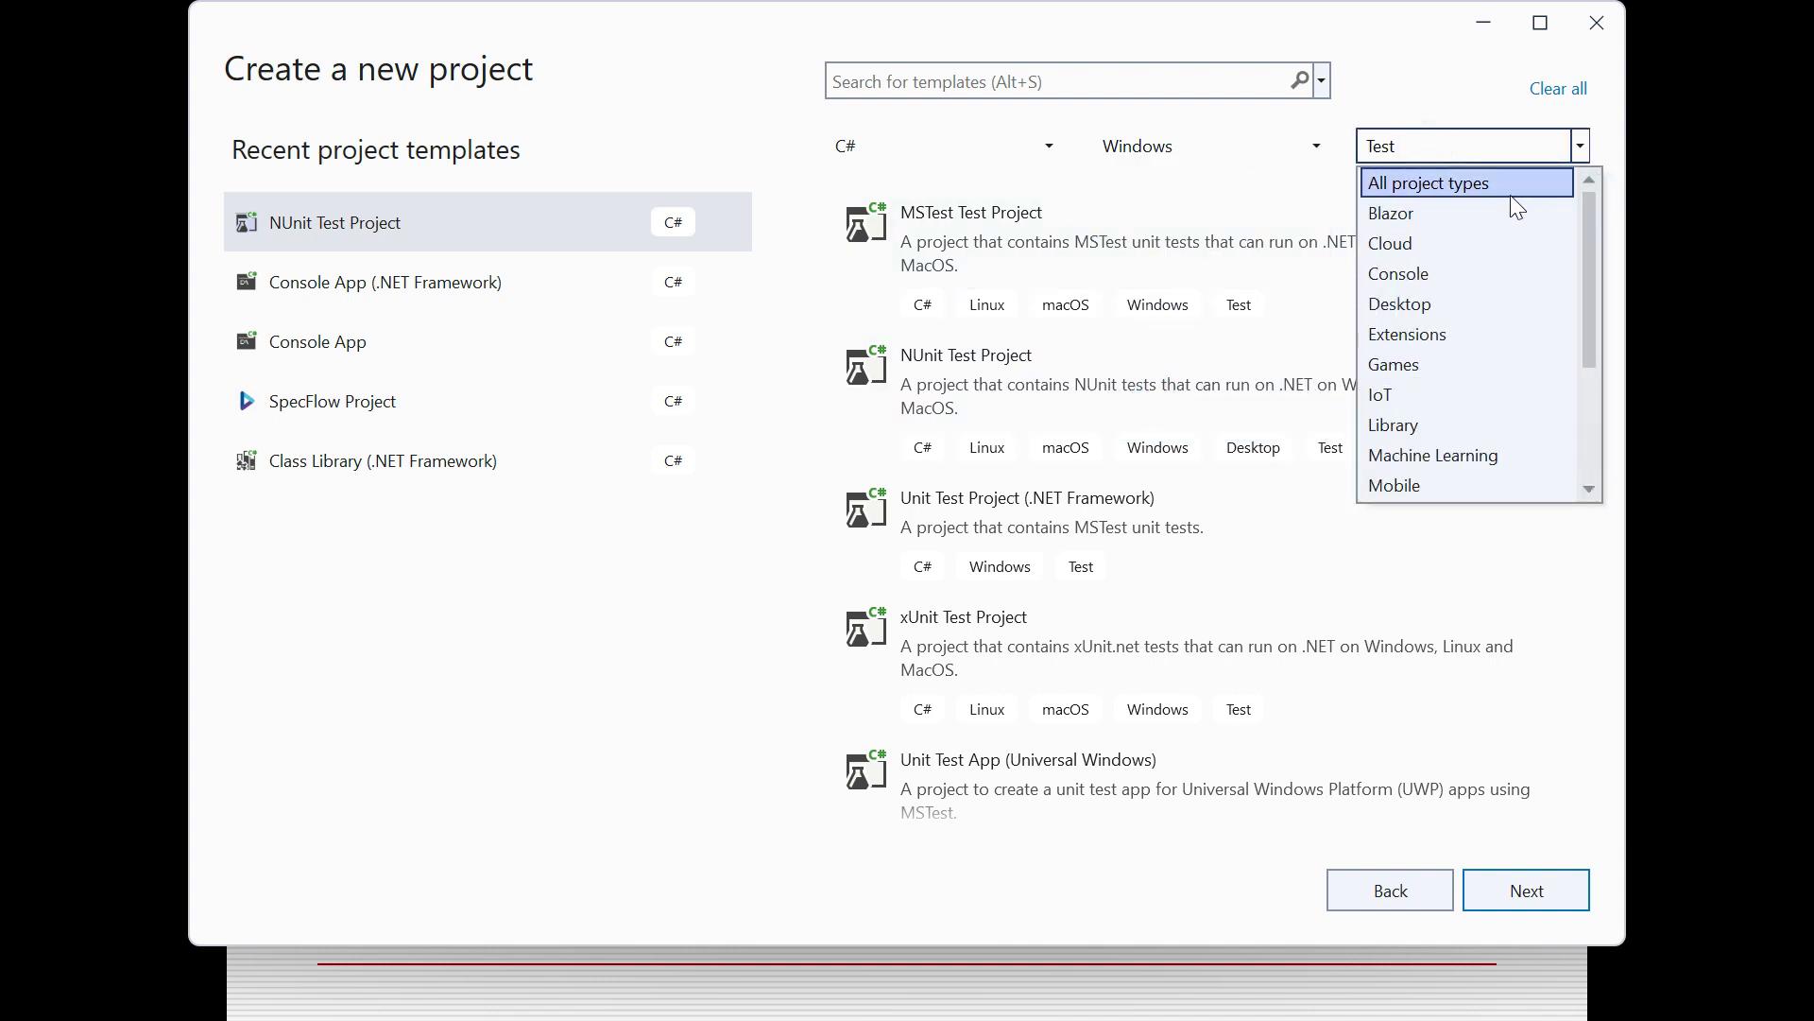
left_click(1591, 419)
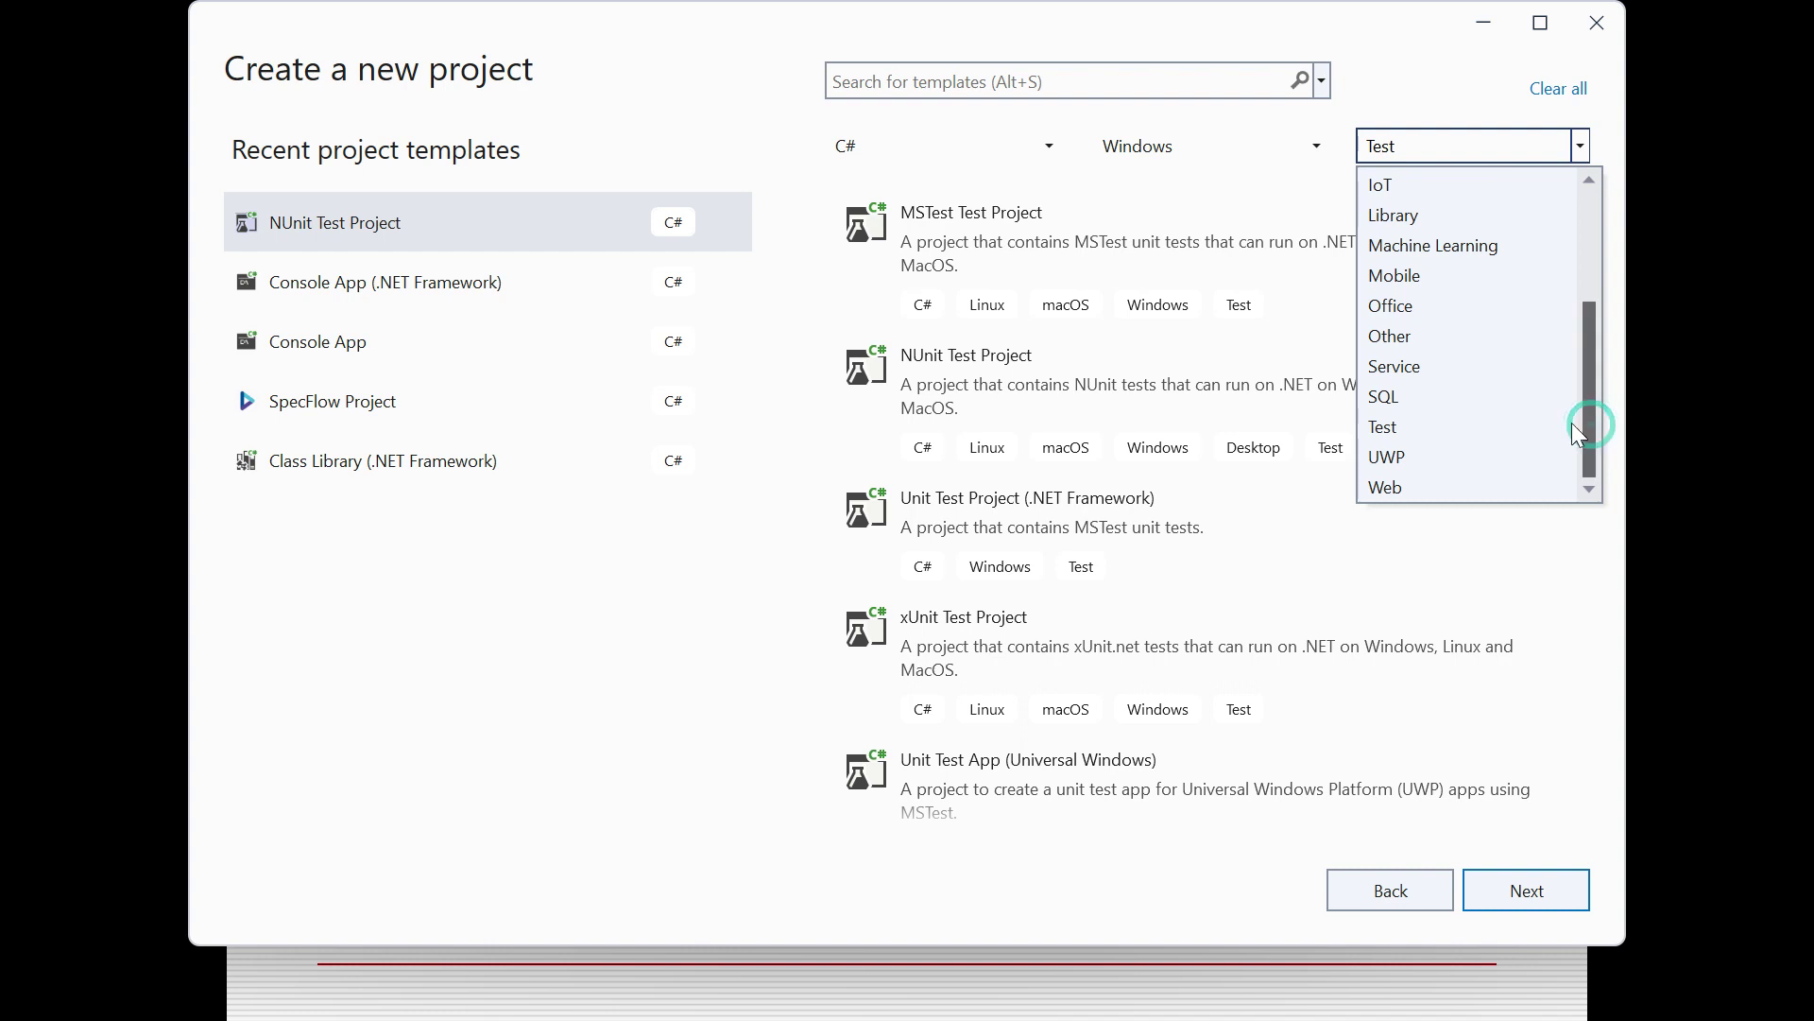
left_click(1496, 417)
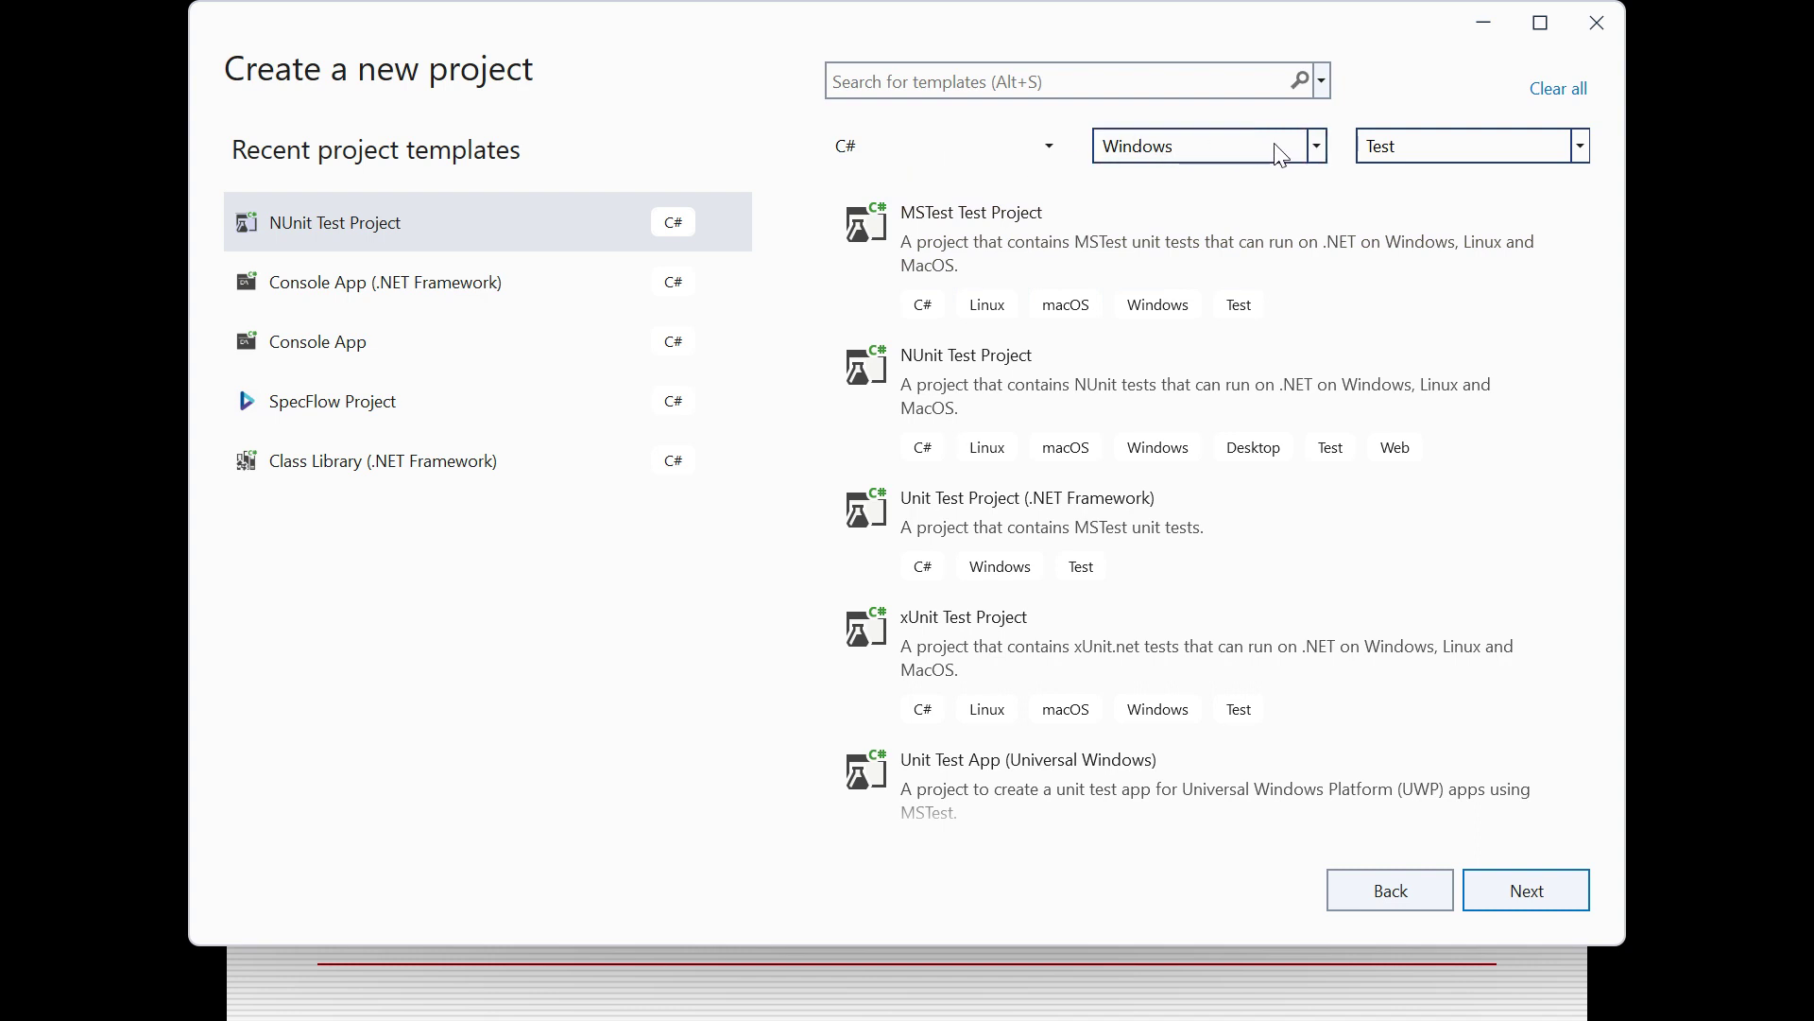
left_click(1318, 146)
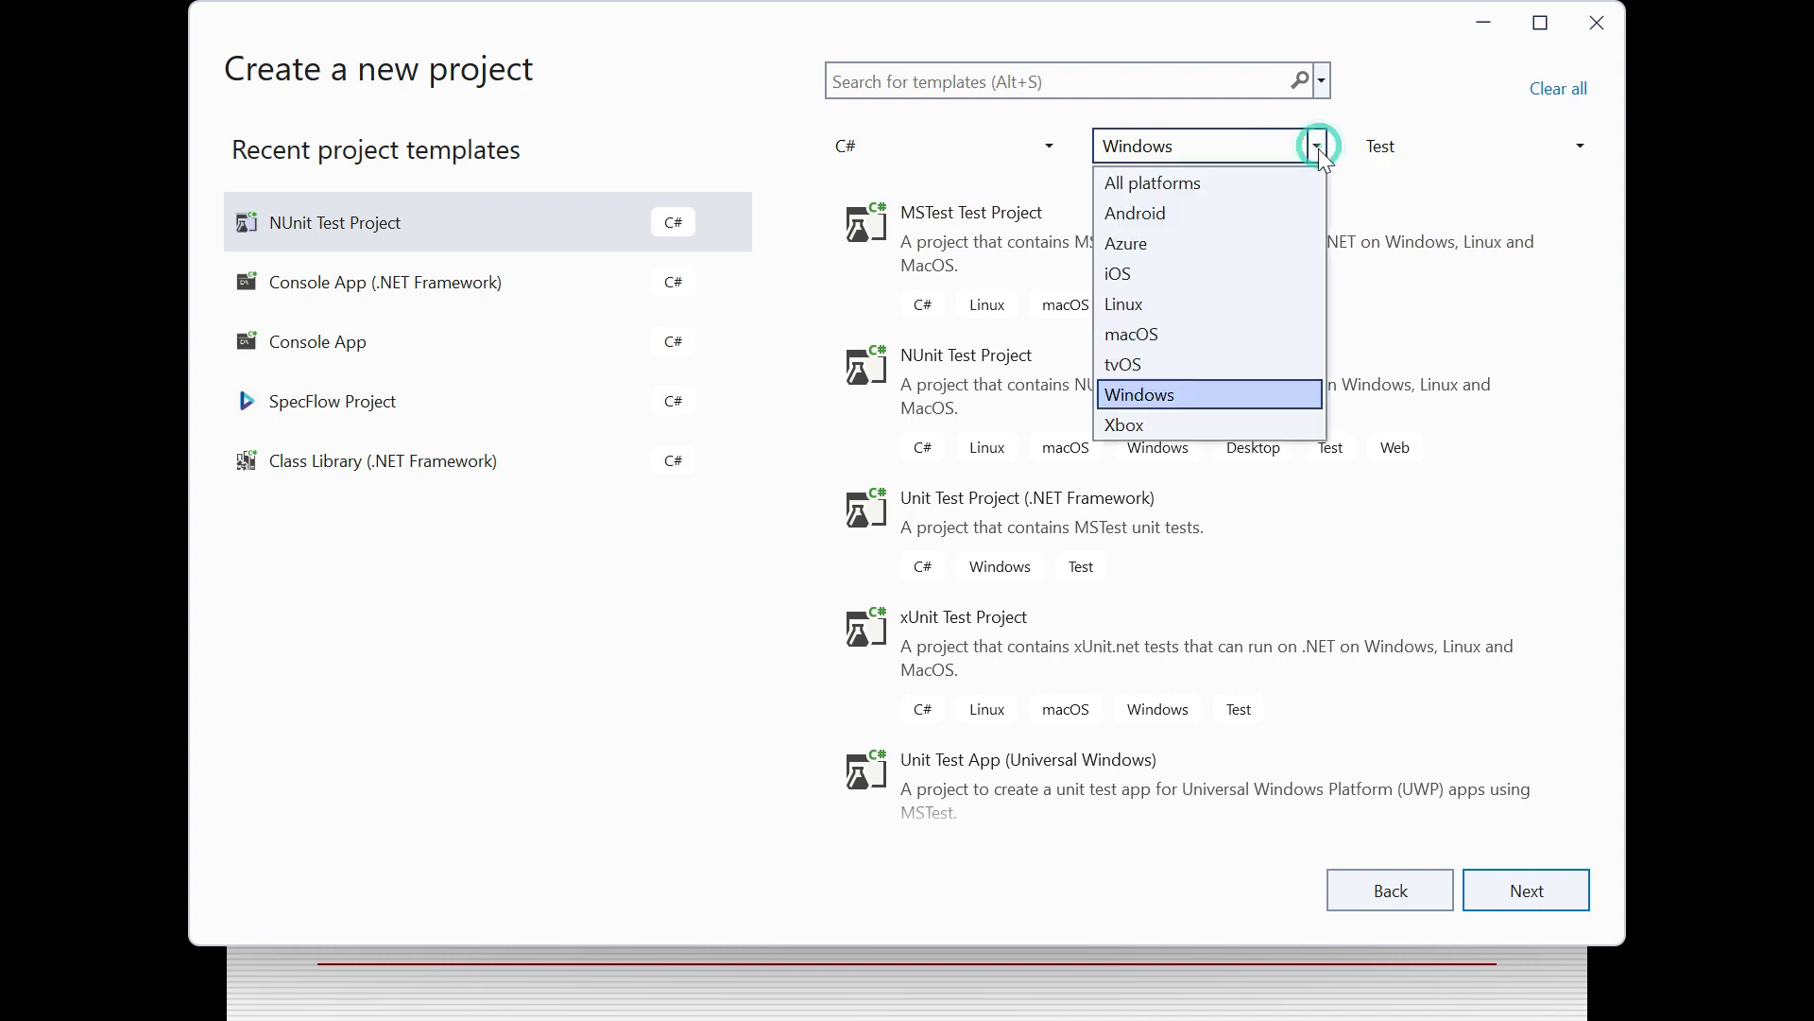
left_click(1171, 392)
left_click(1582, 148)
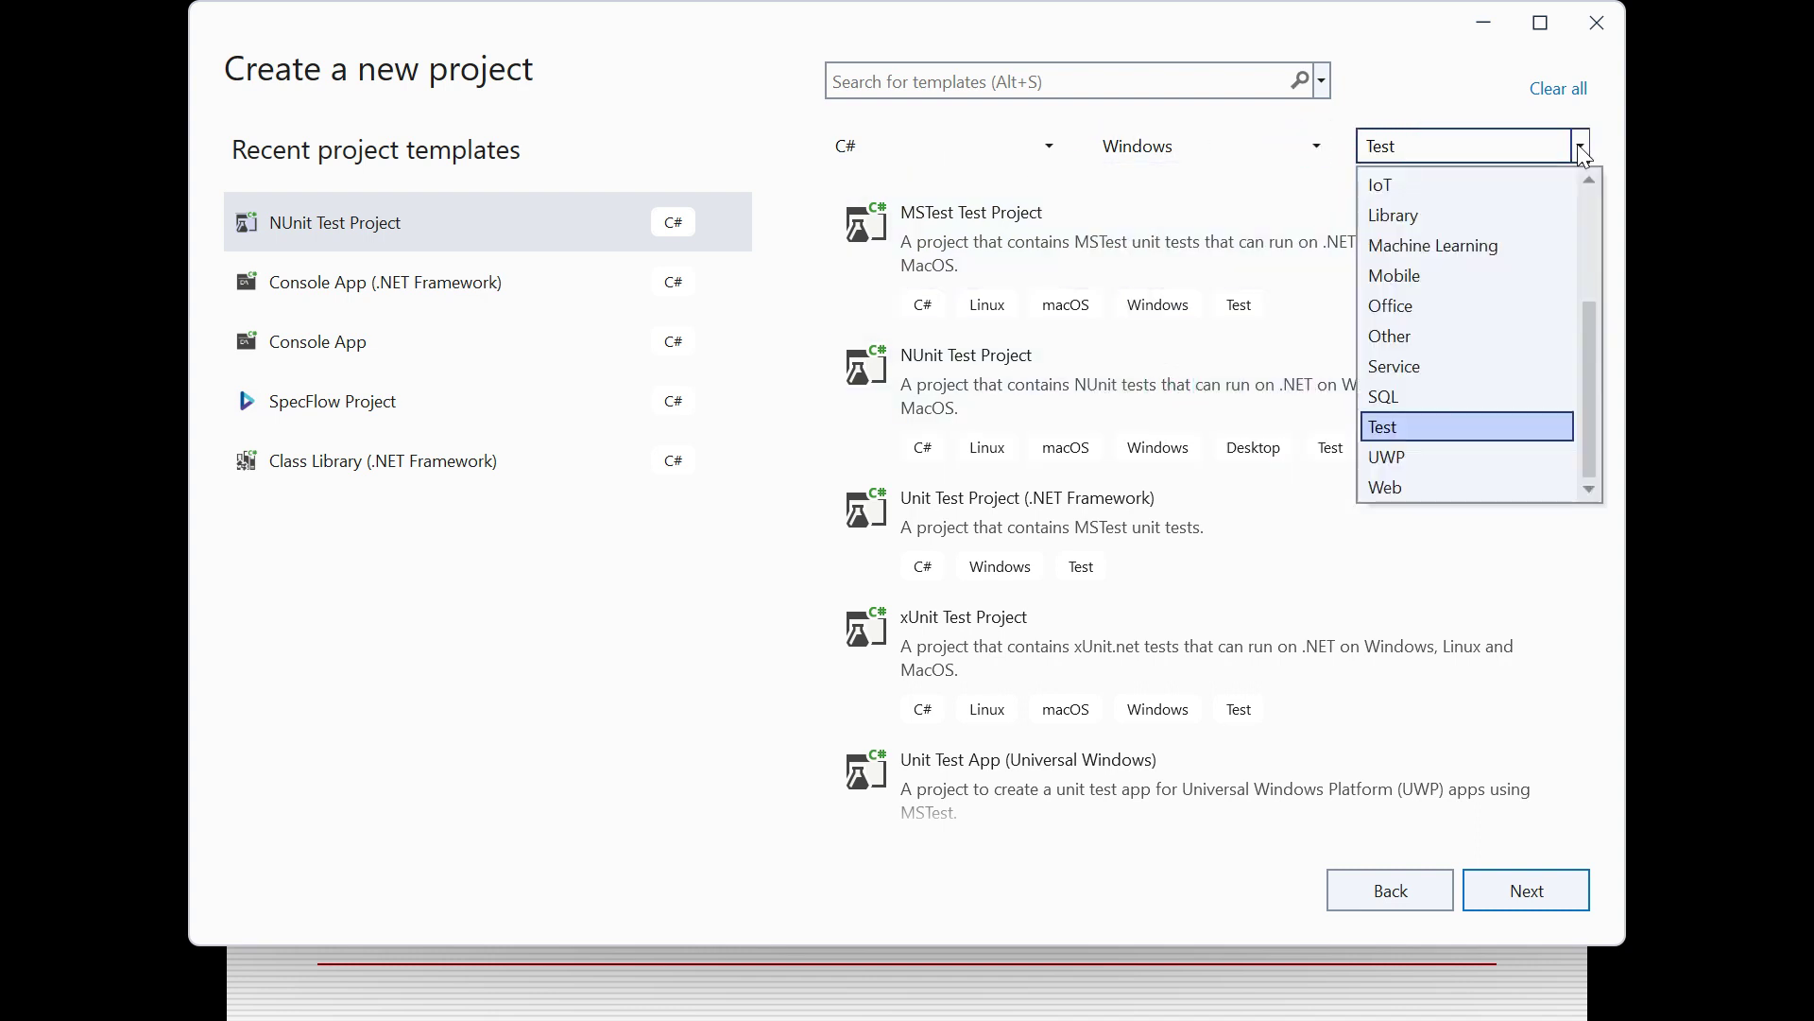
left_click(1597, 212)
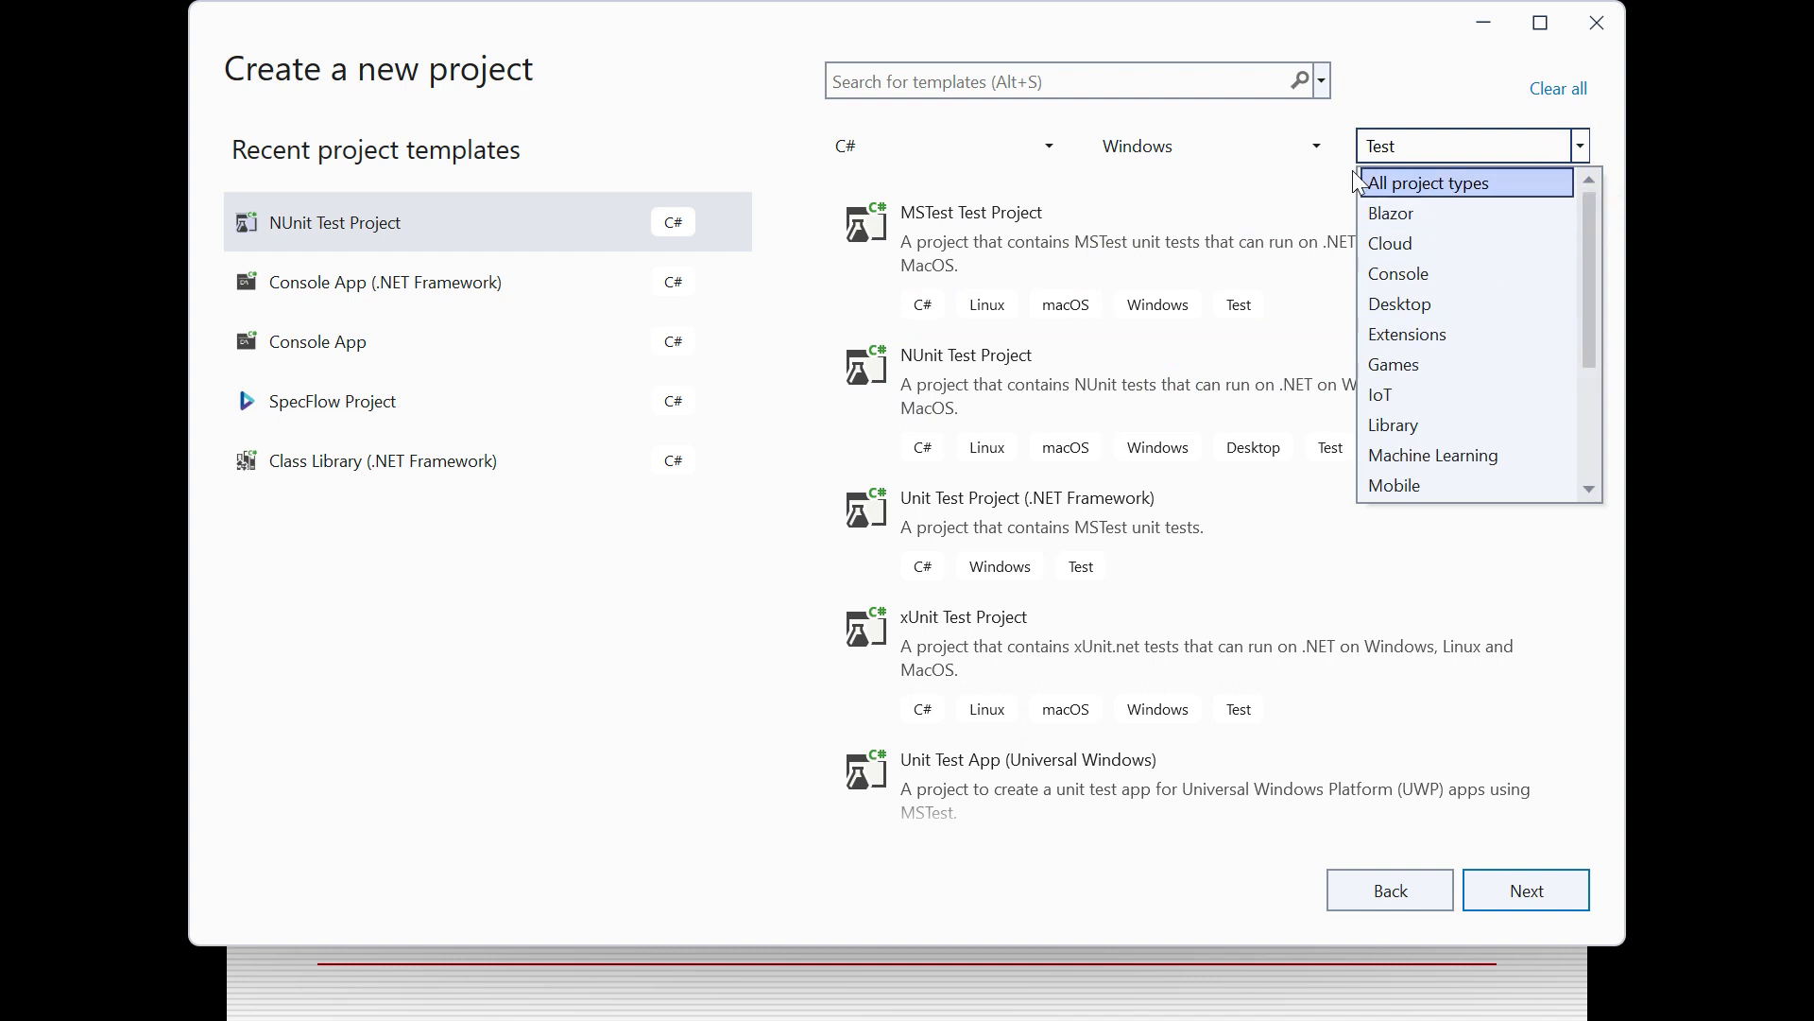
left_click(1367, 97)
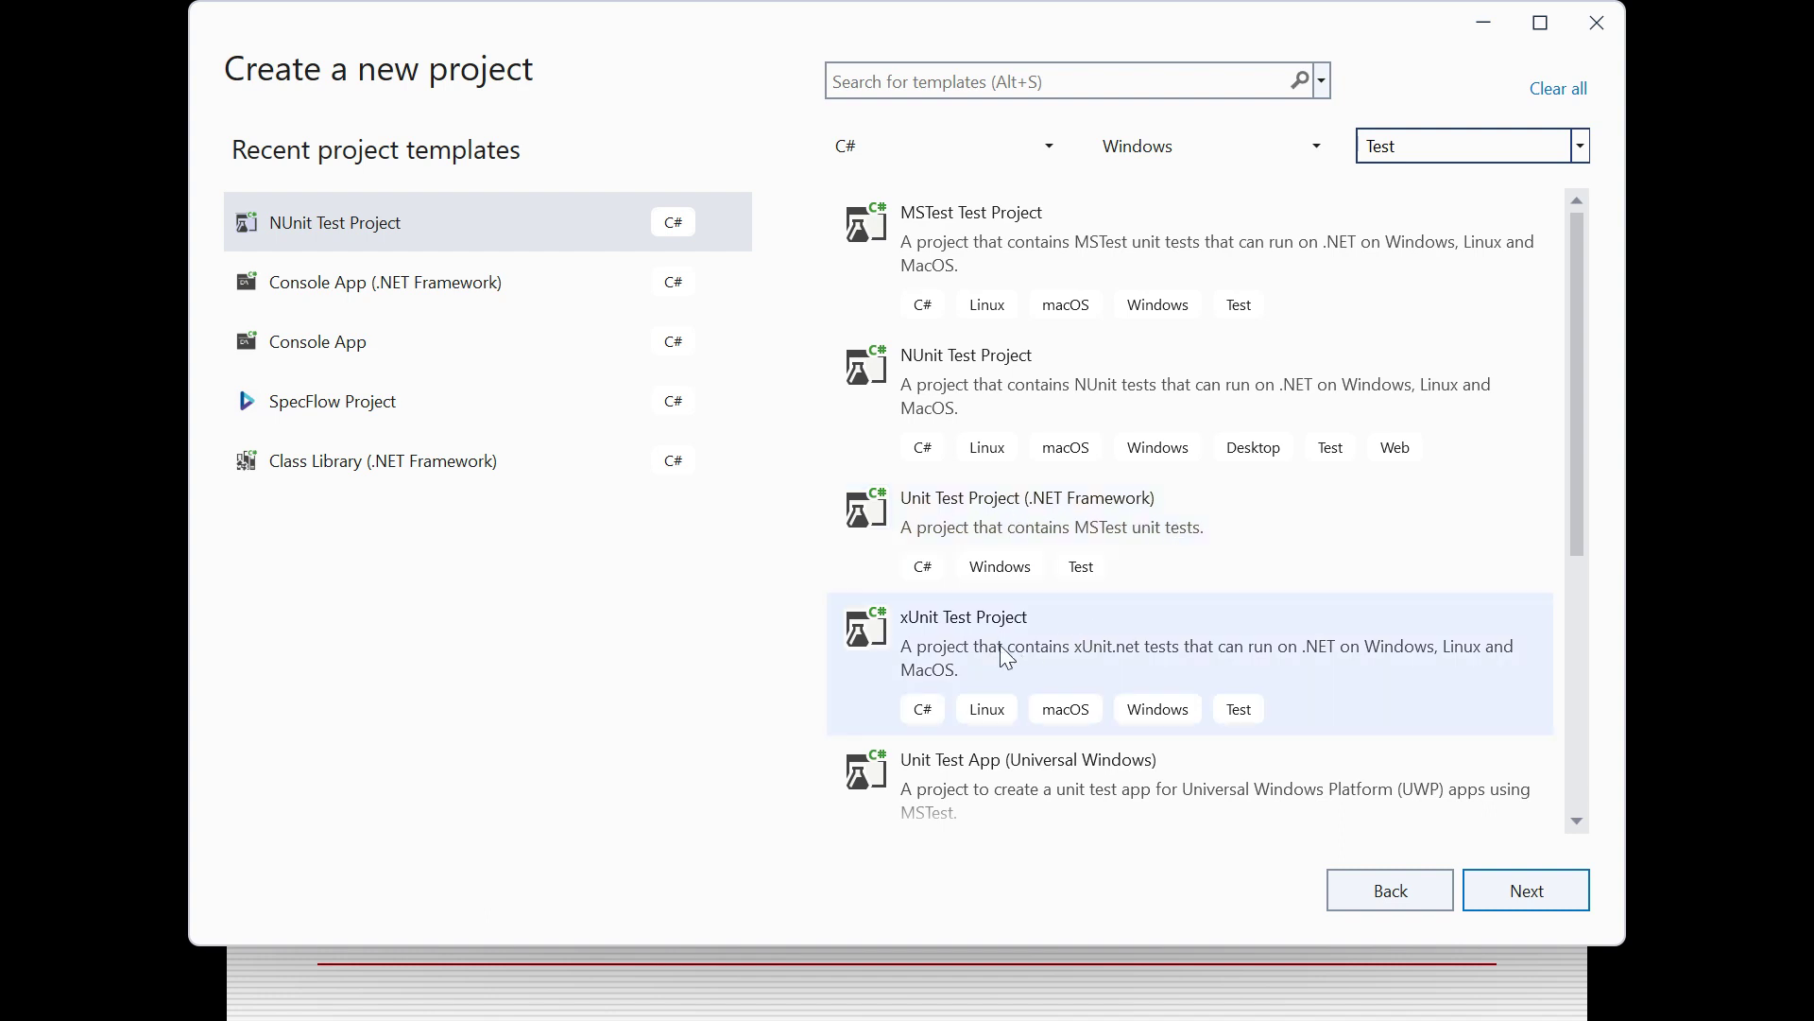
Step: Choose the NUnit Test Project template and proceed to its project configuration
left_click(1575, 643)
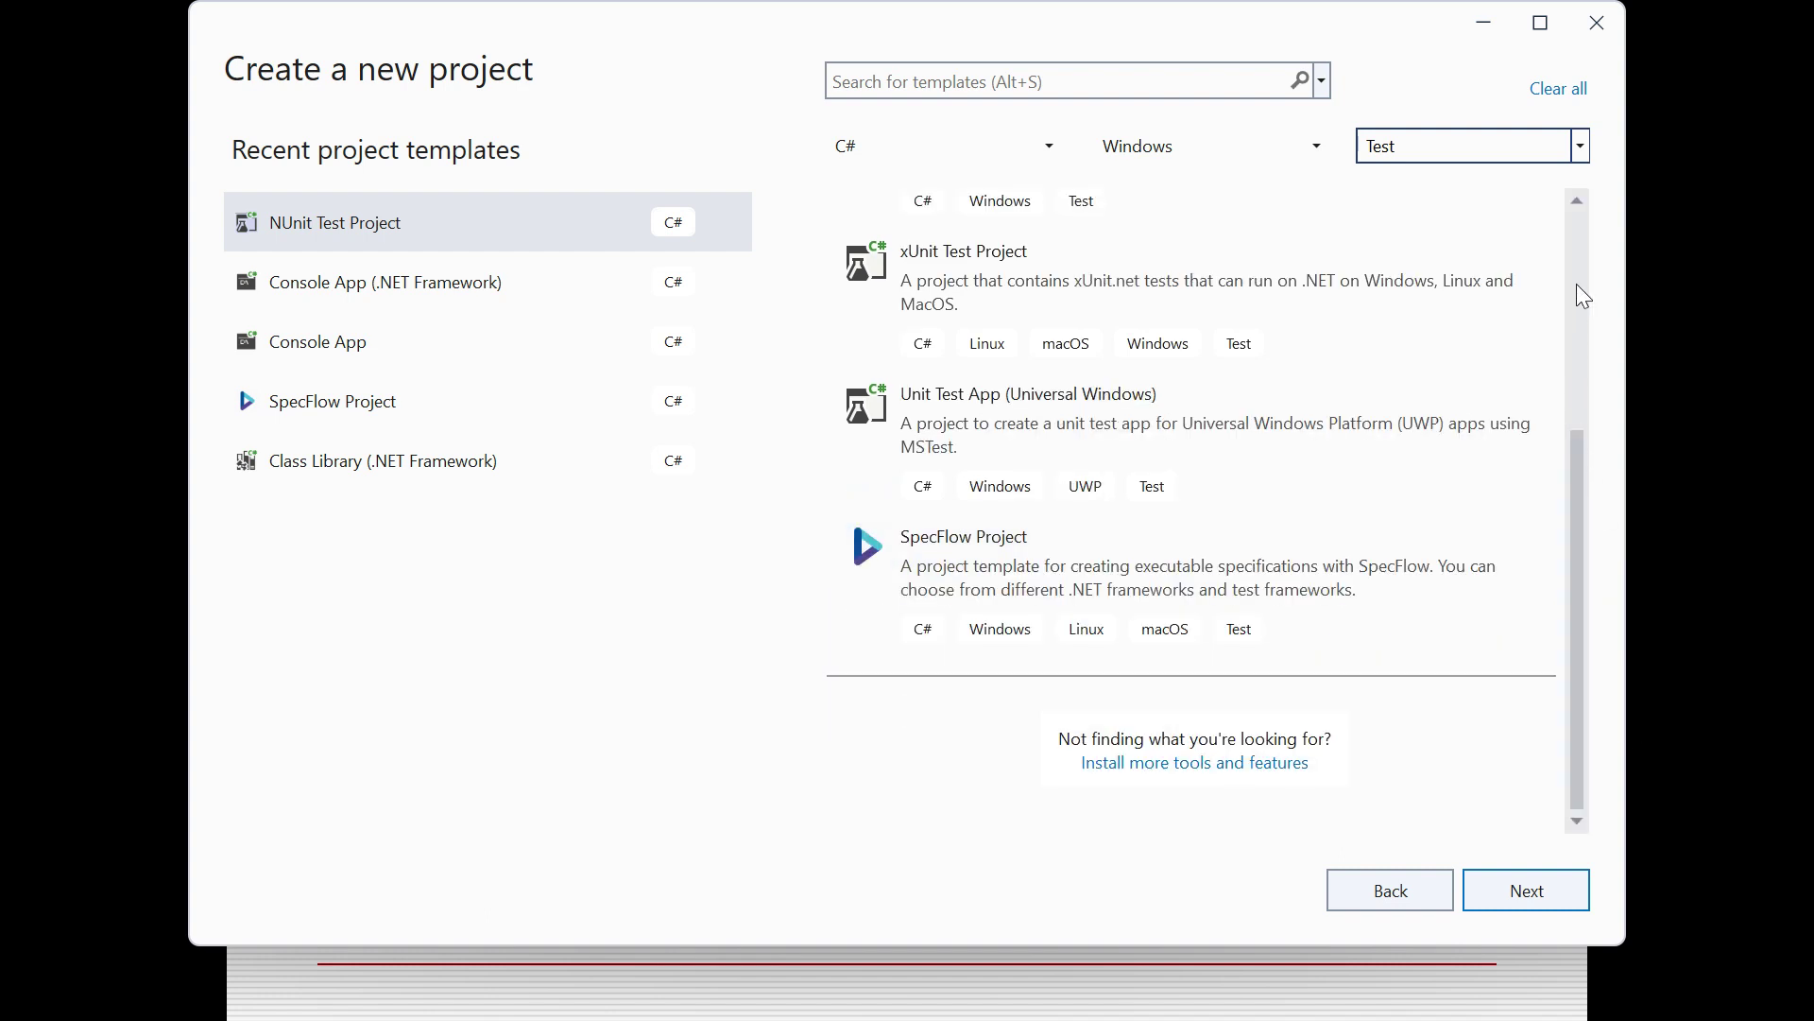
left_click(1580, 248)
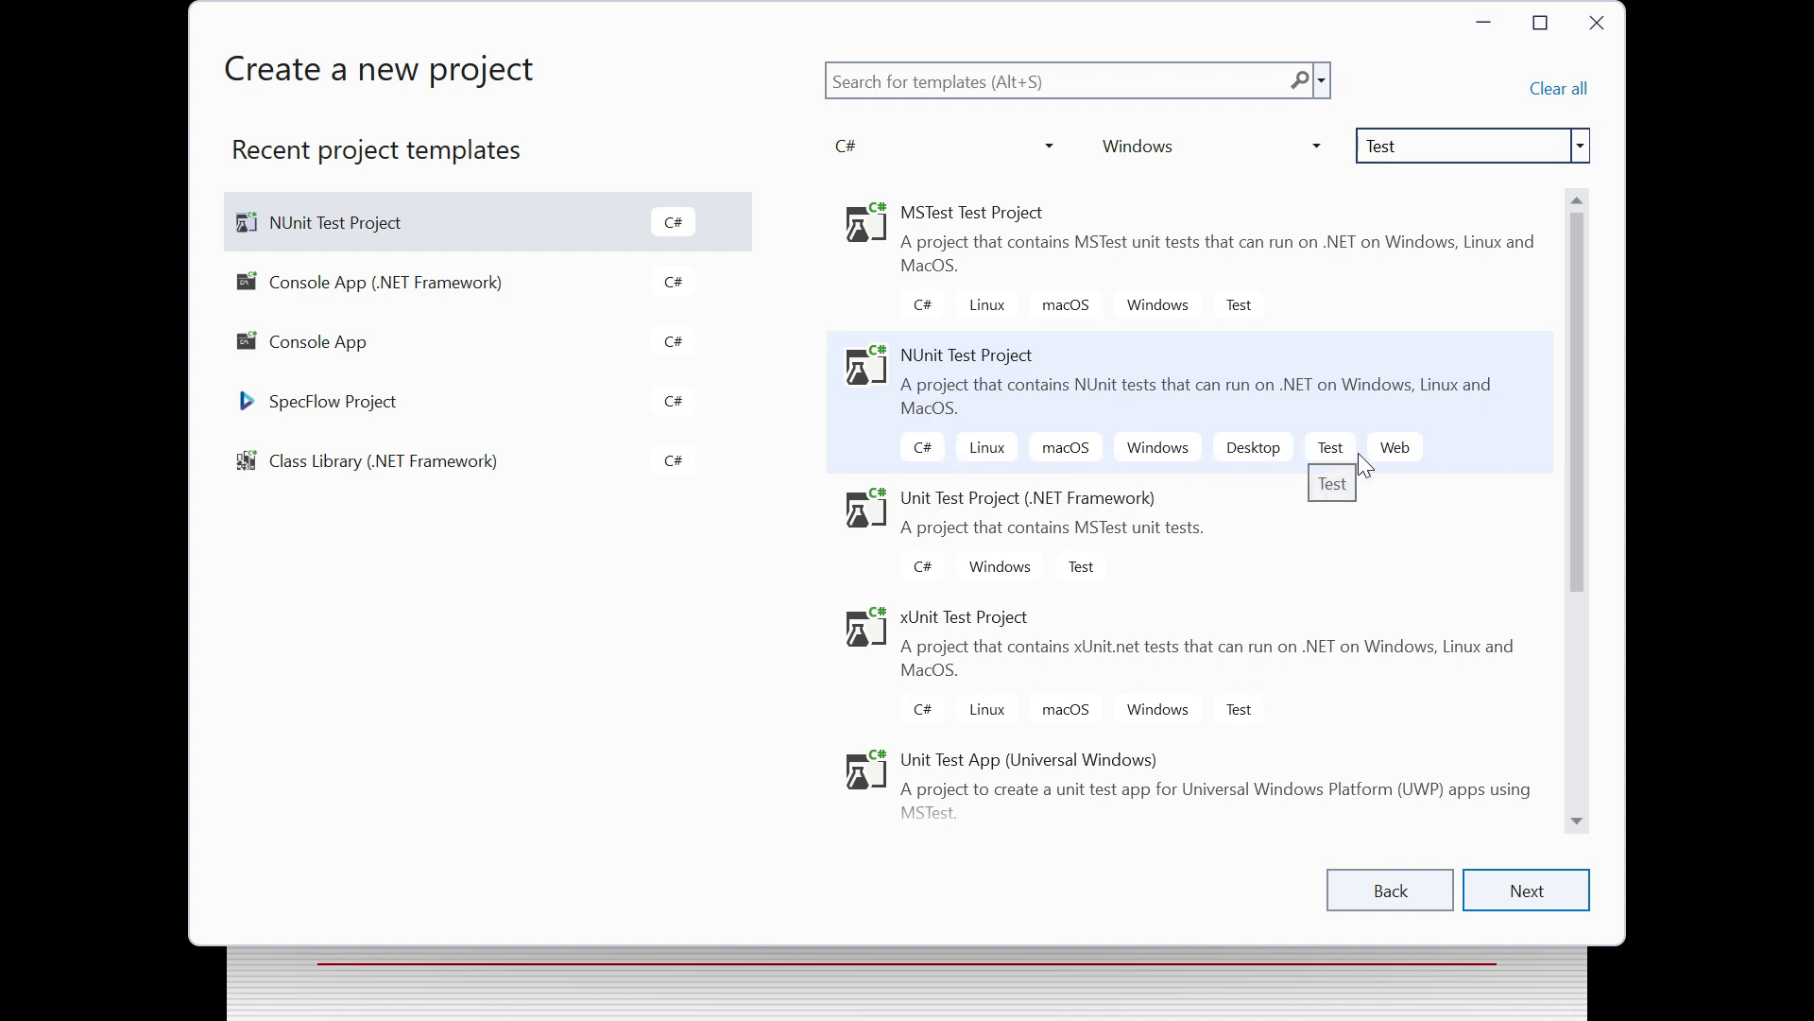
left_click(1401, 384)
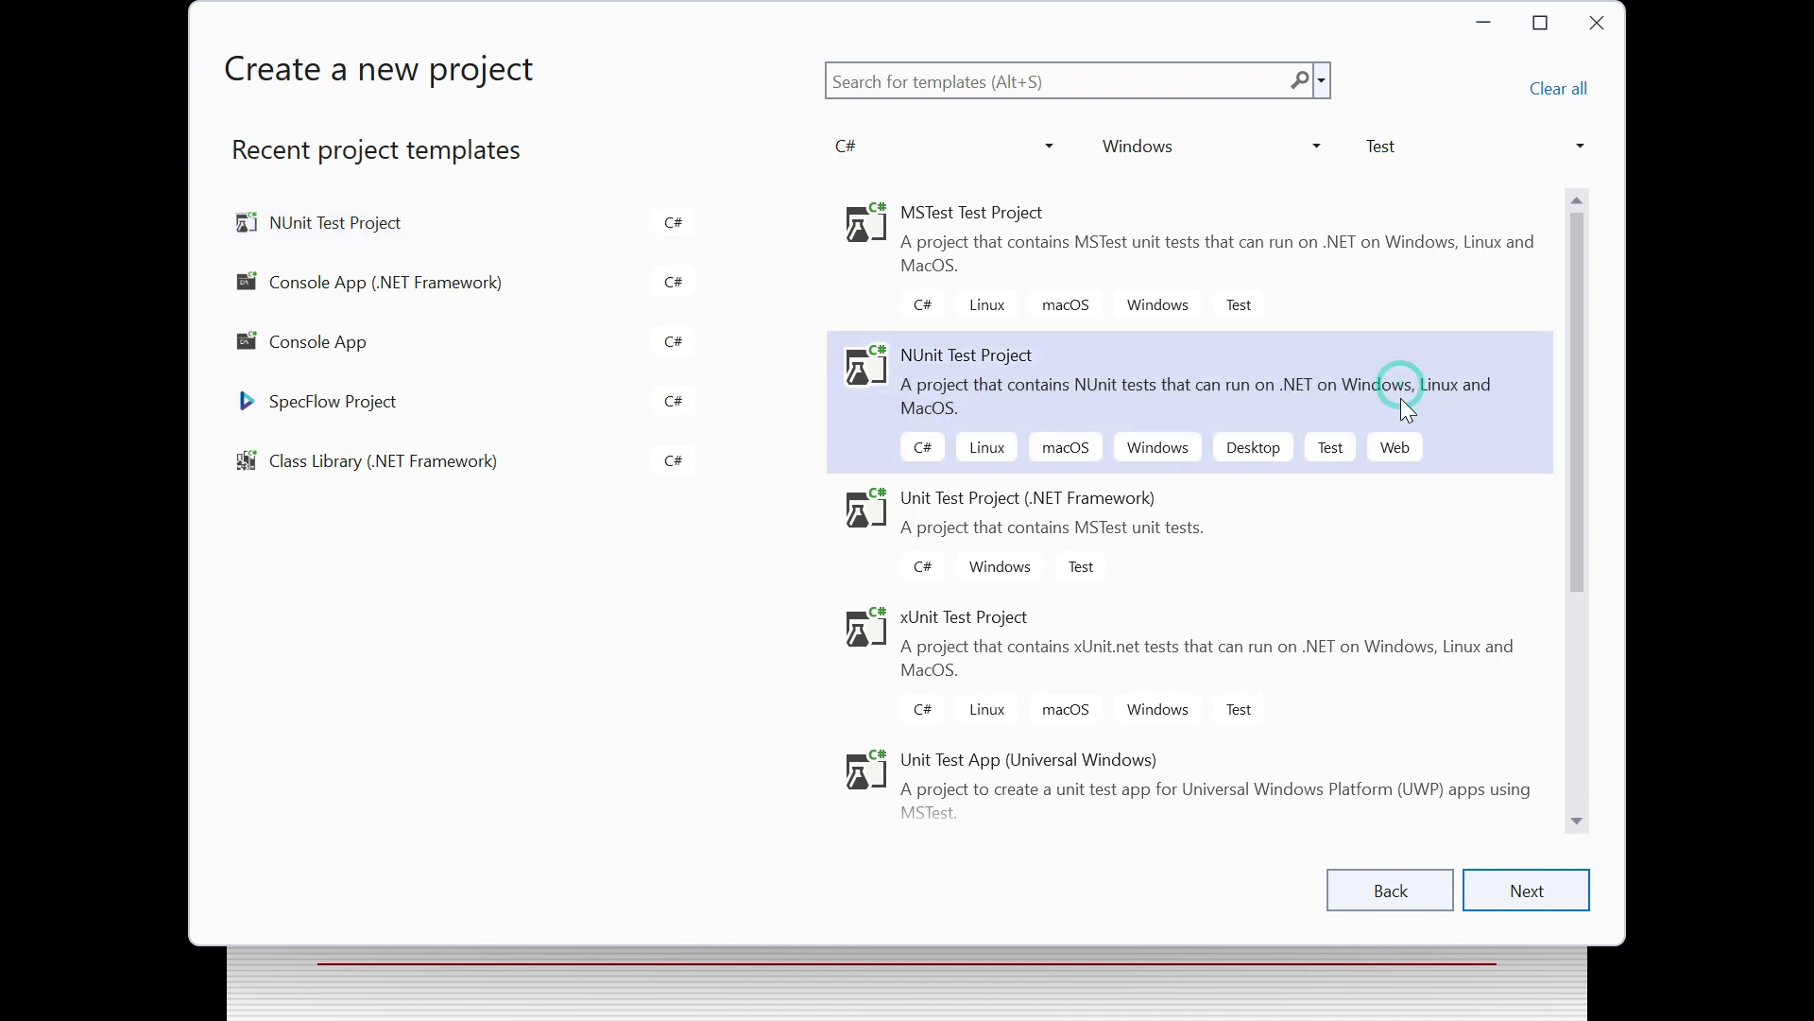
left_click(1512, 886)
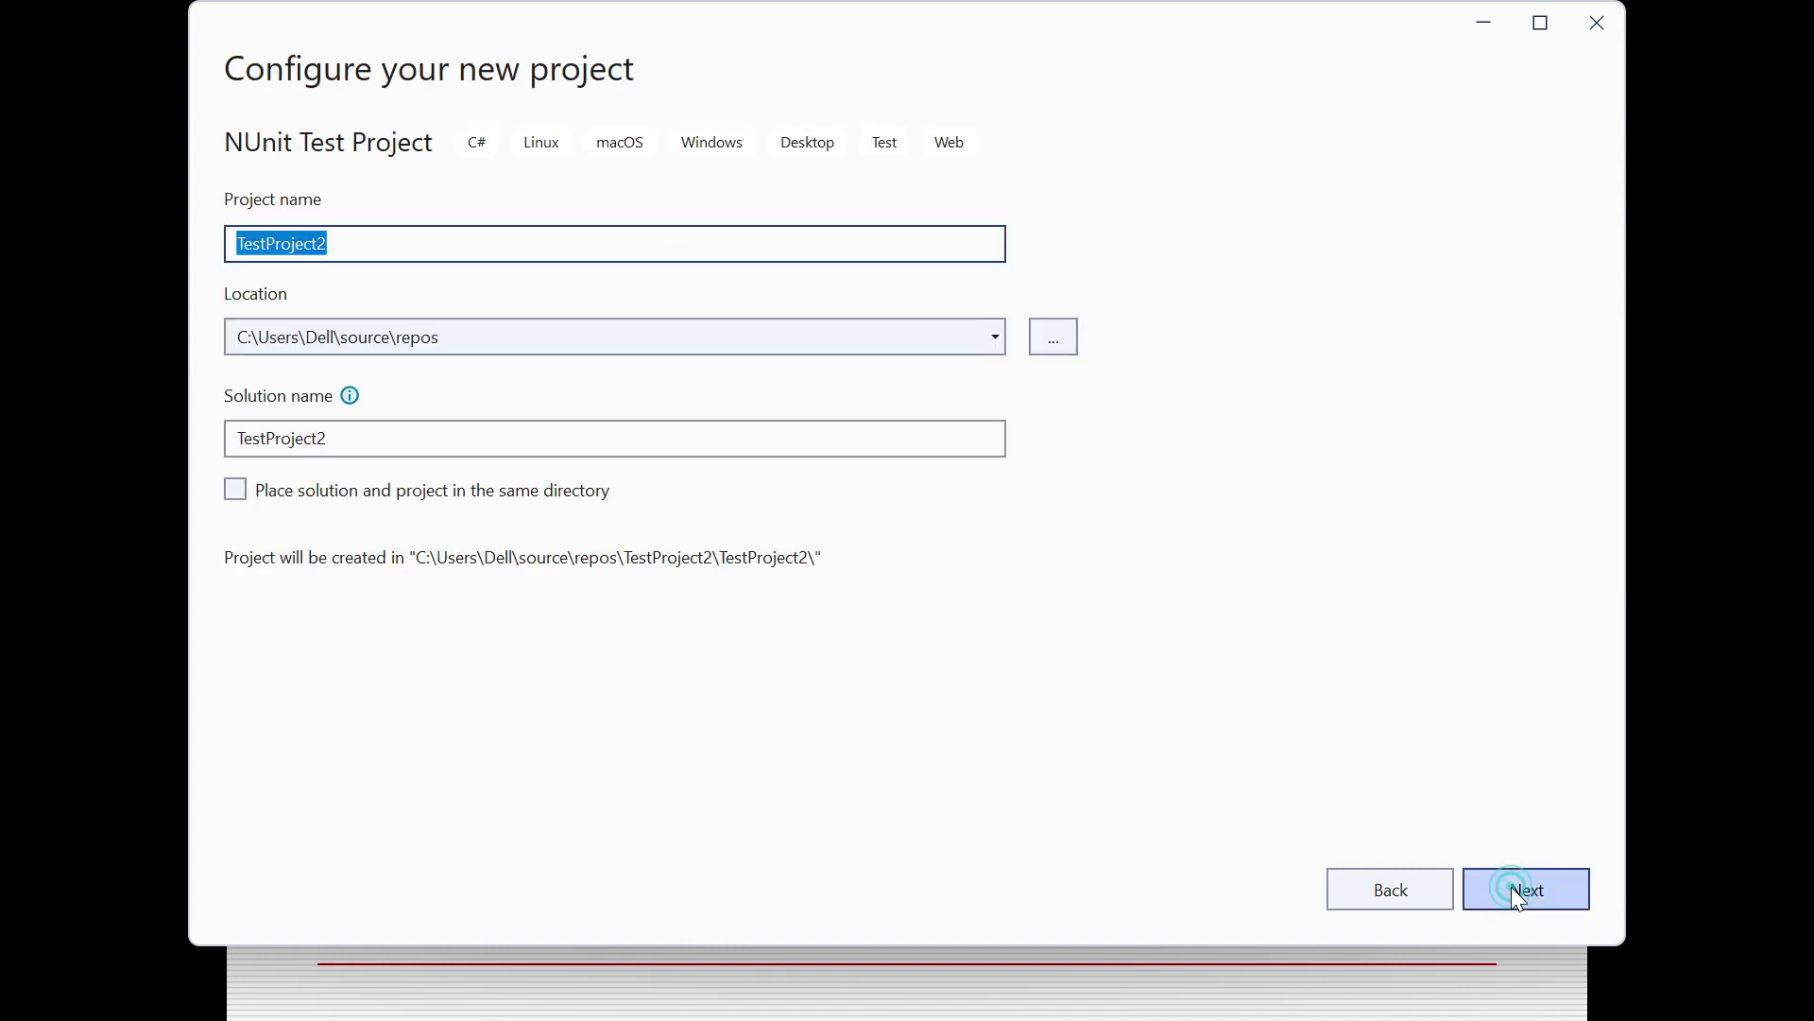
Step: Replace the default project name with NUnitTrainingProject
double_click(360, 241)
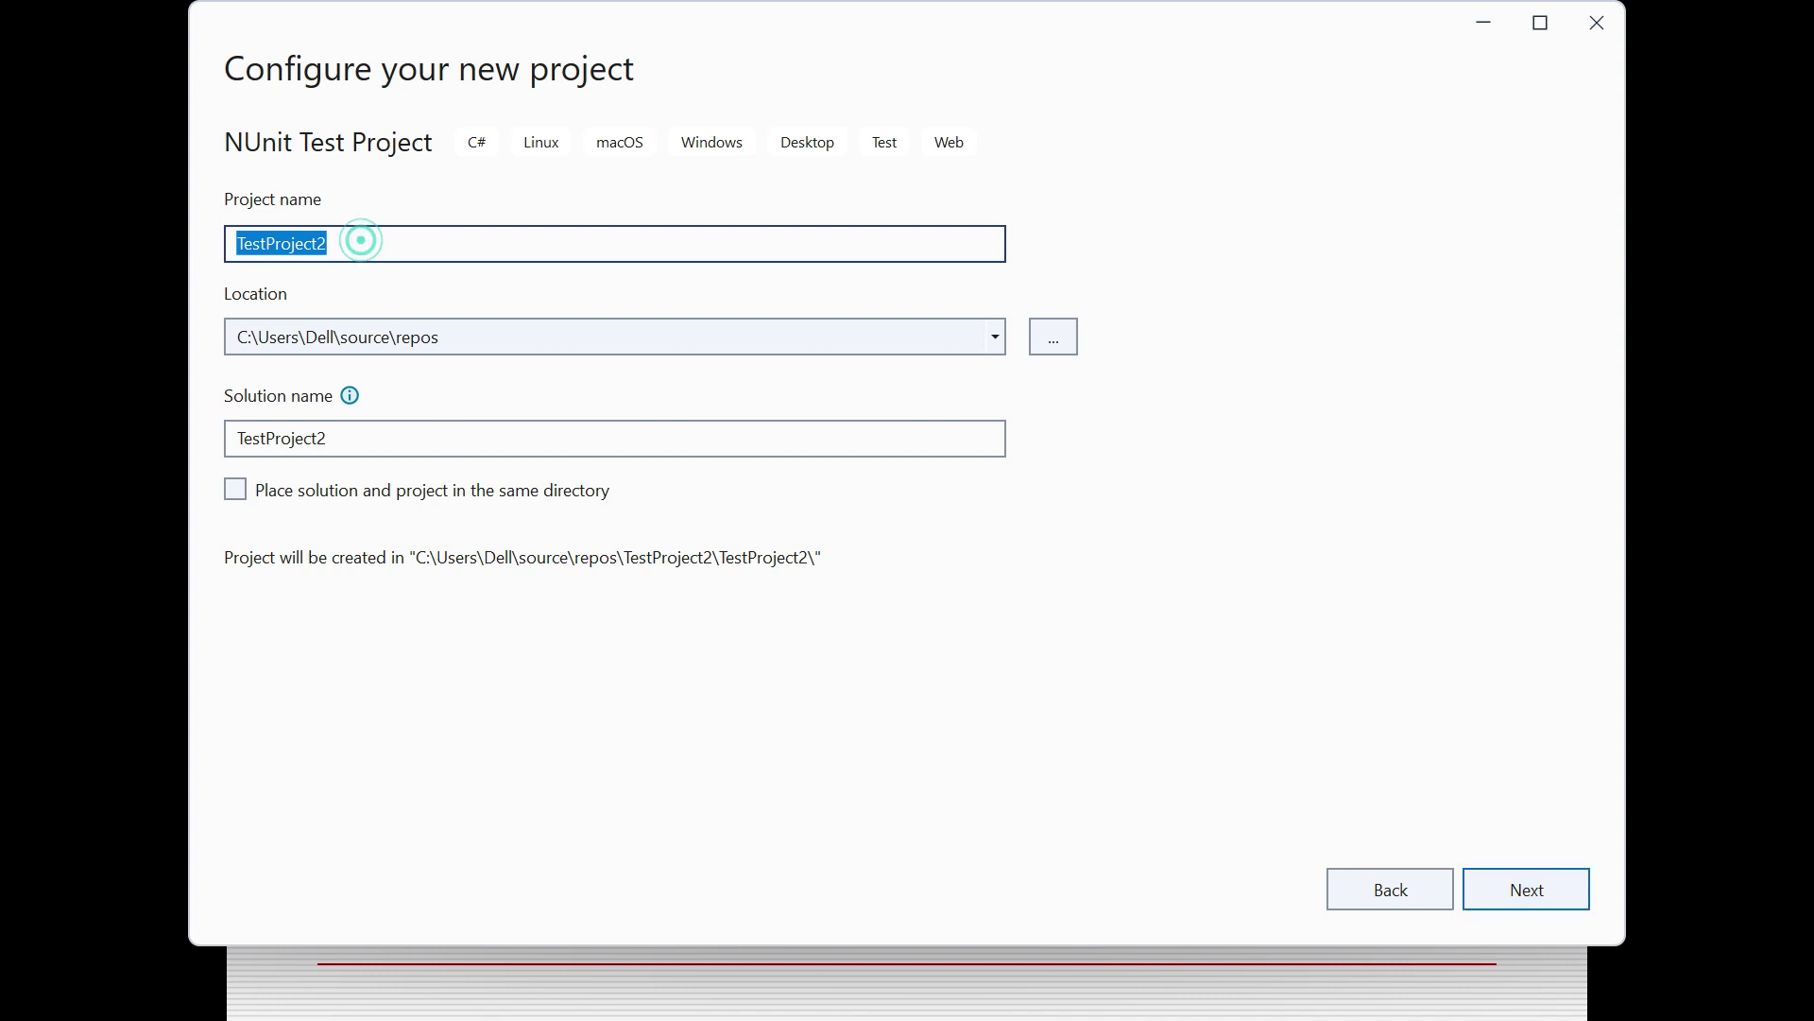
type("NUNit")
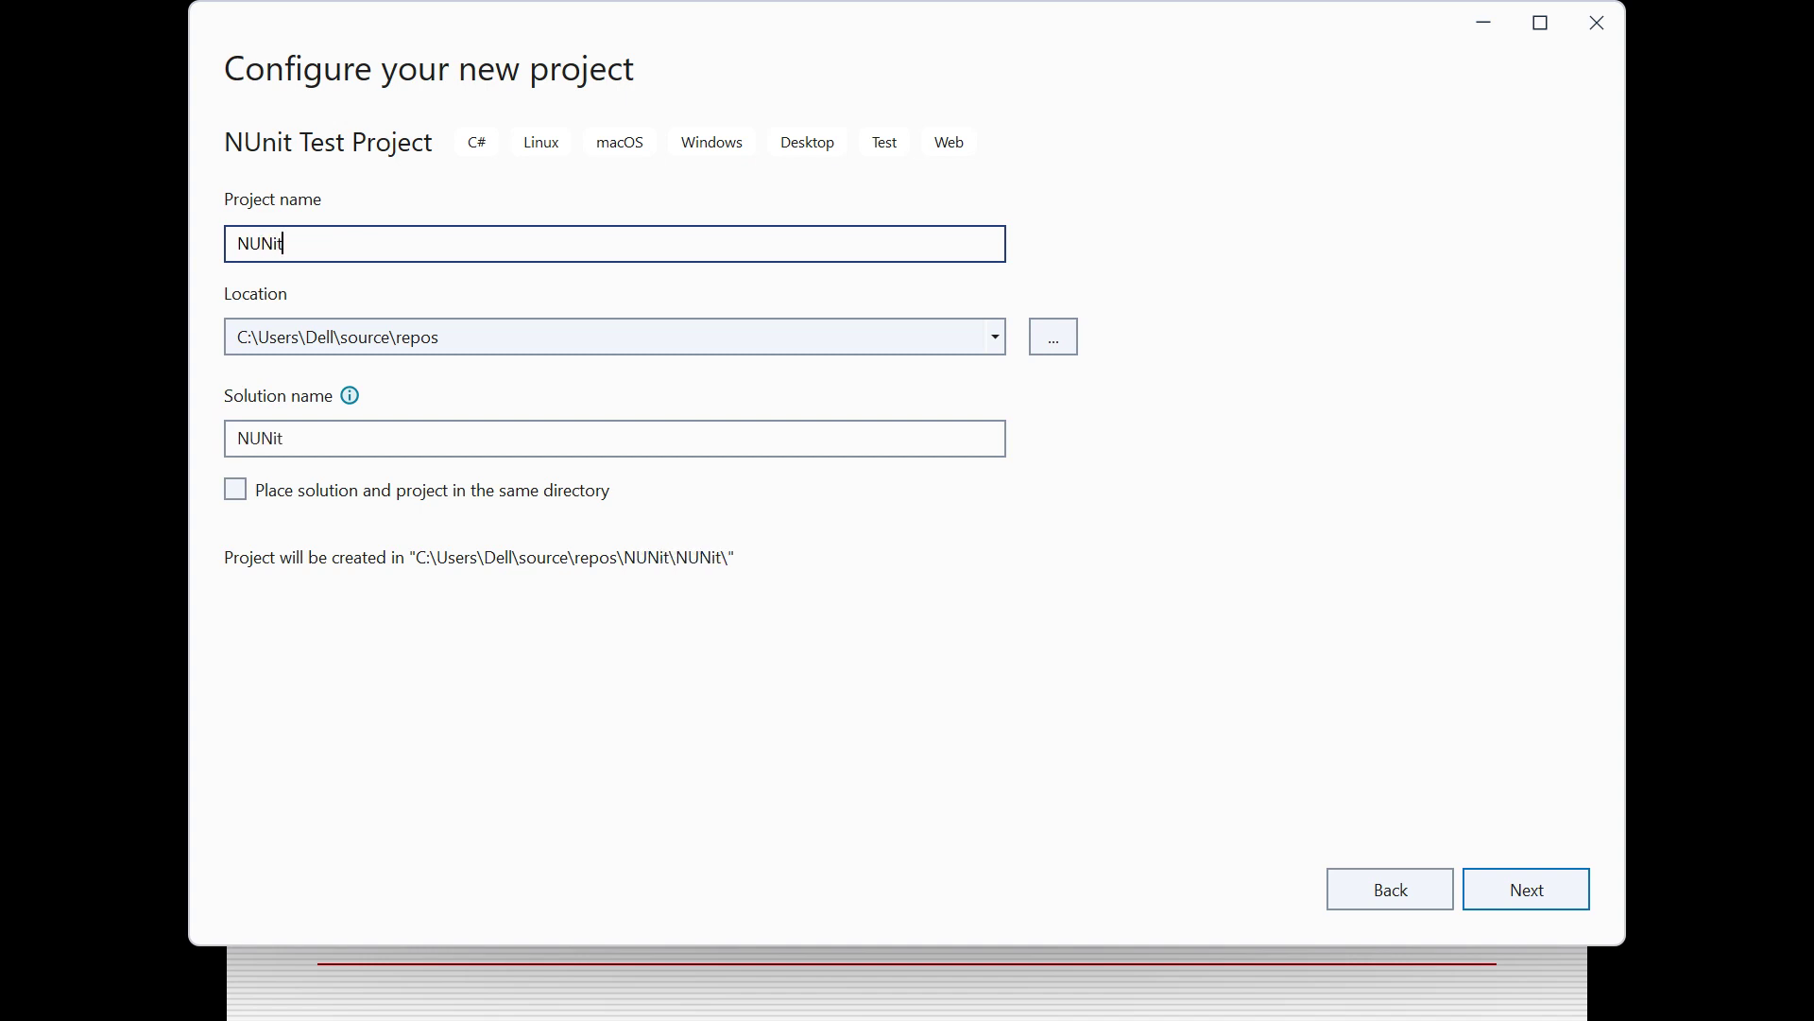
type("Sample")
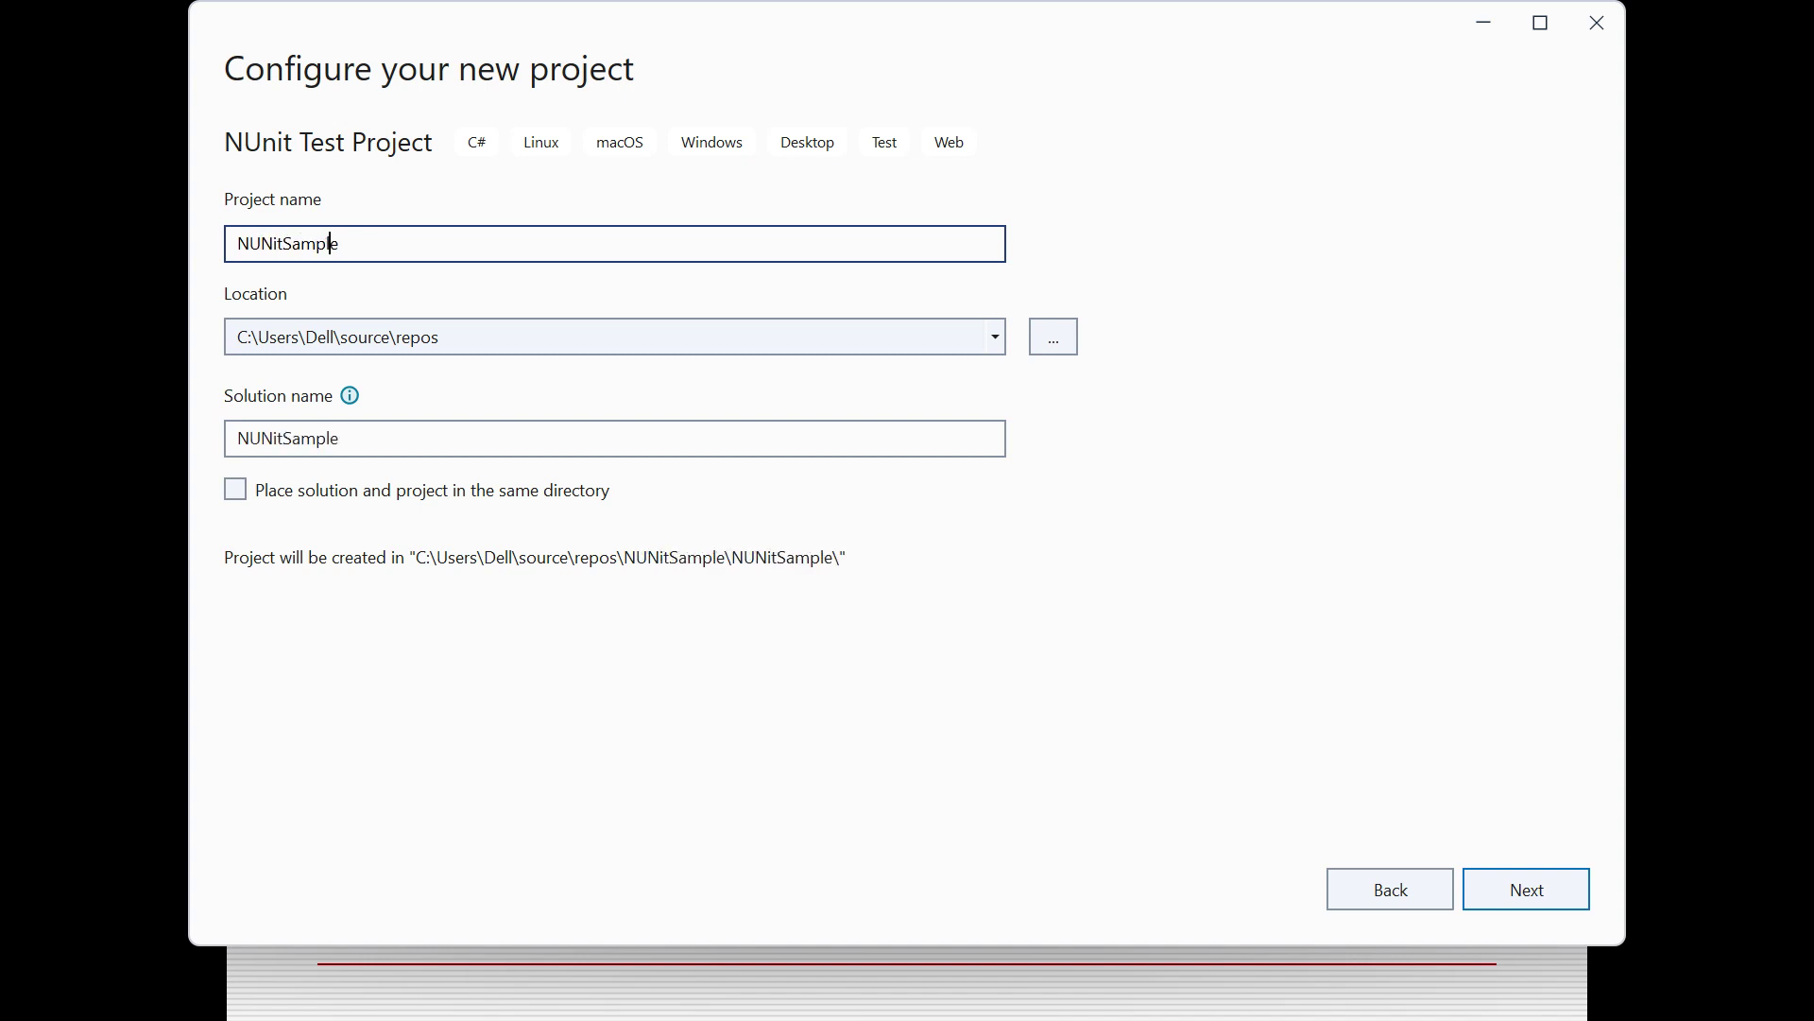
key("BackSpace")
key("BackSpace")
key("BackSpace")
key("BackSpace")
key("BackSpace")
key("BackSpace")
key("BackSpace")
key("BackSpace")
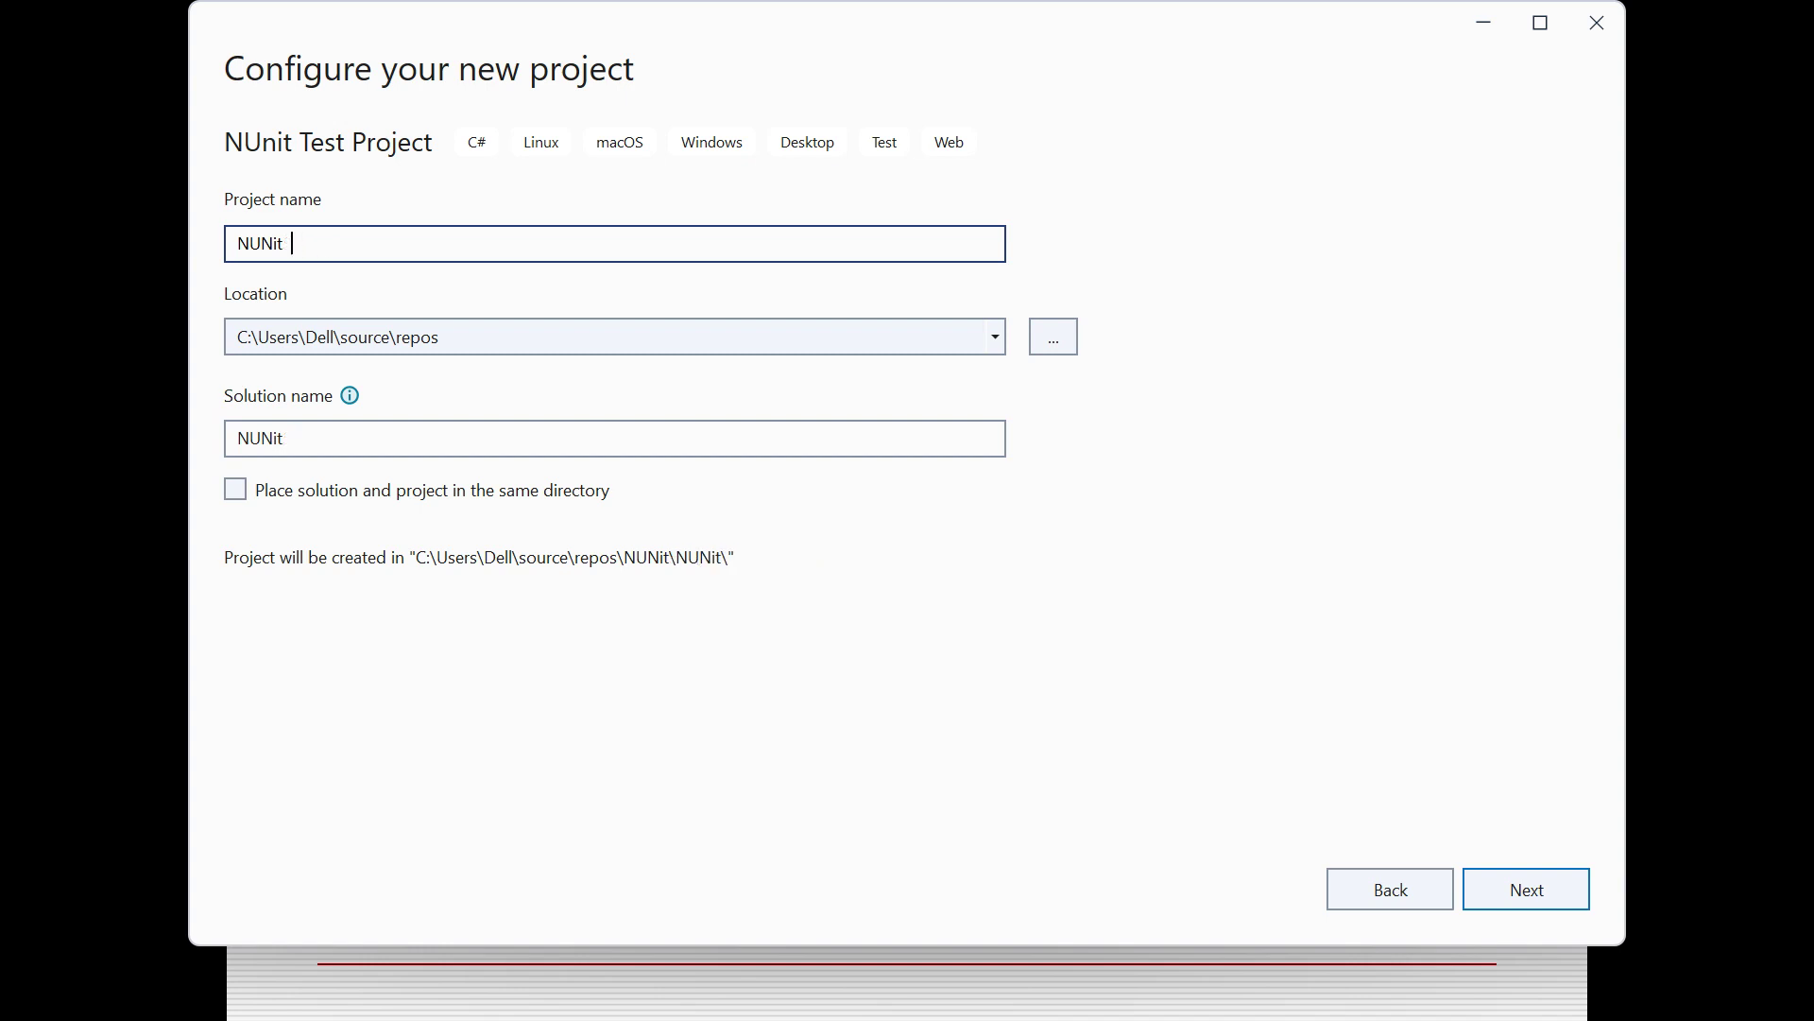
key("BackSpace")
type("nitTraining")
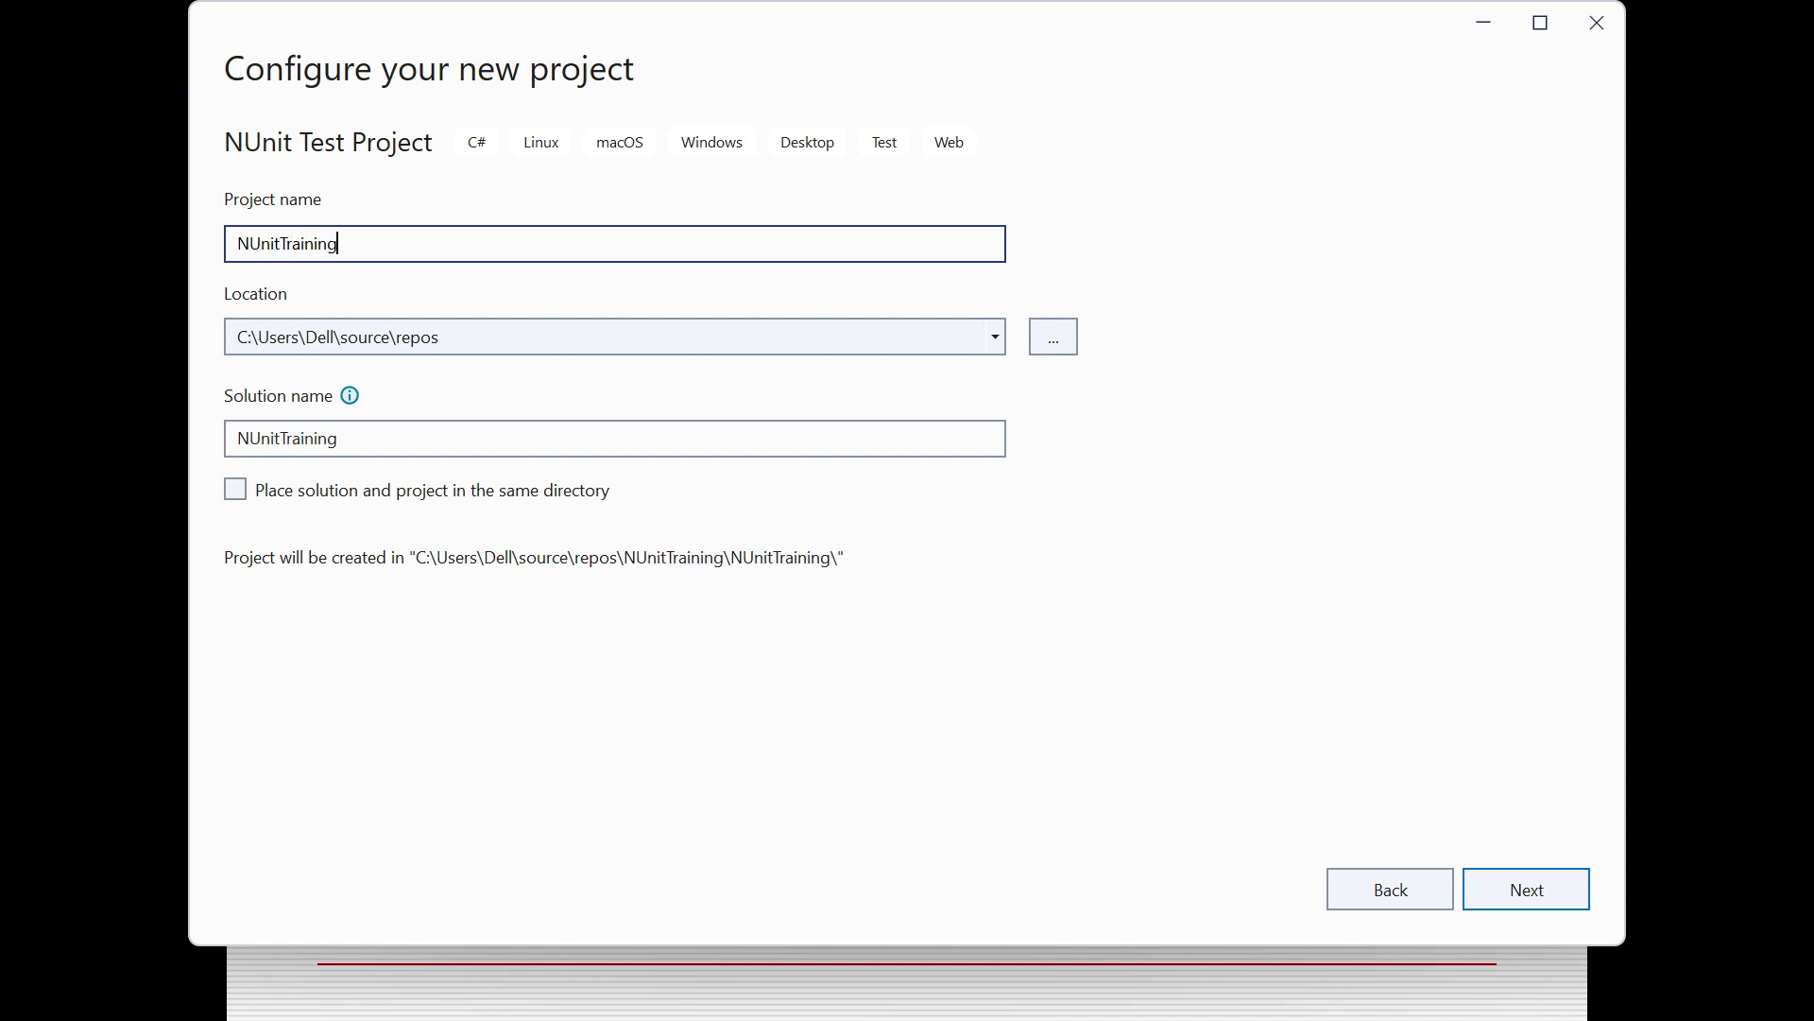
type("Project")
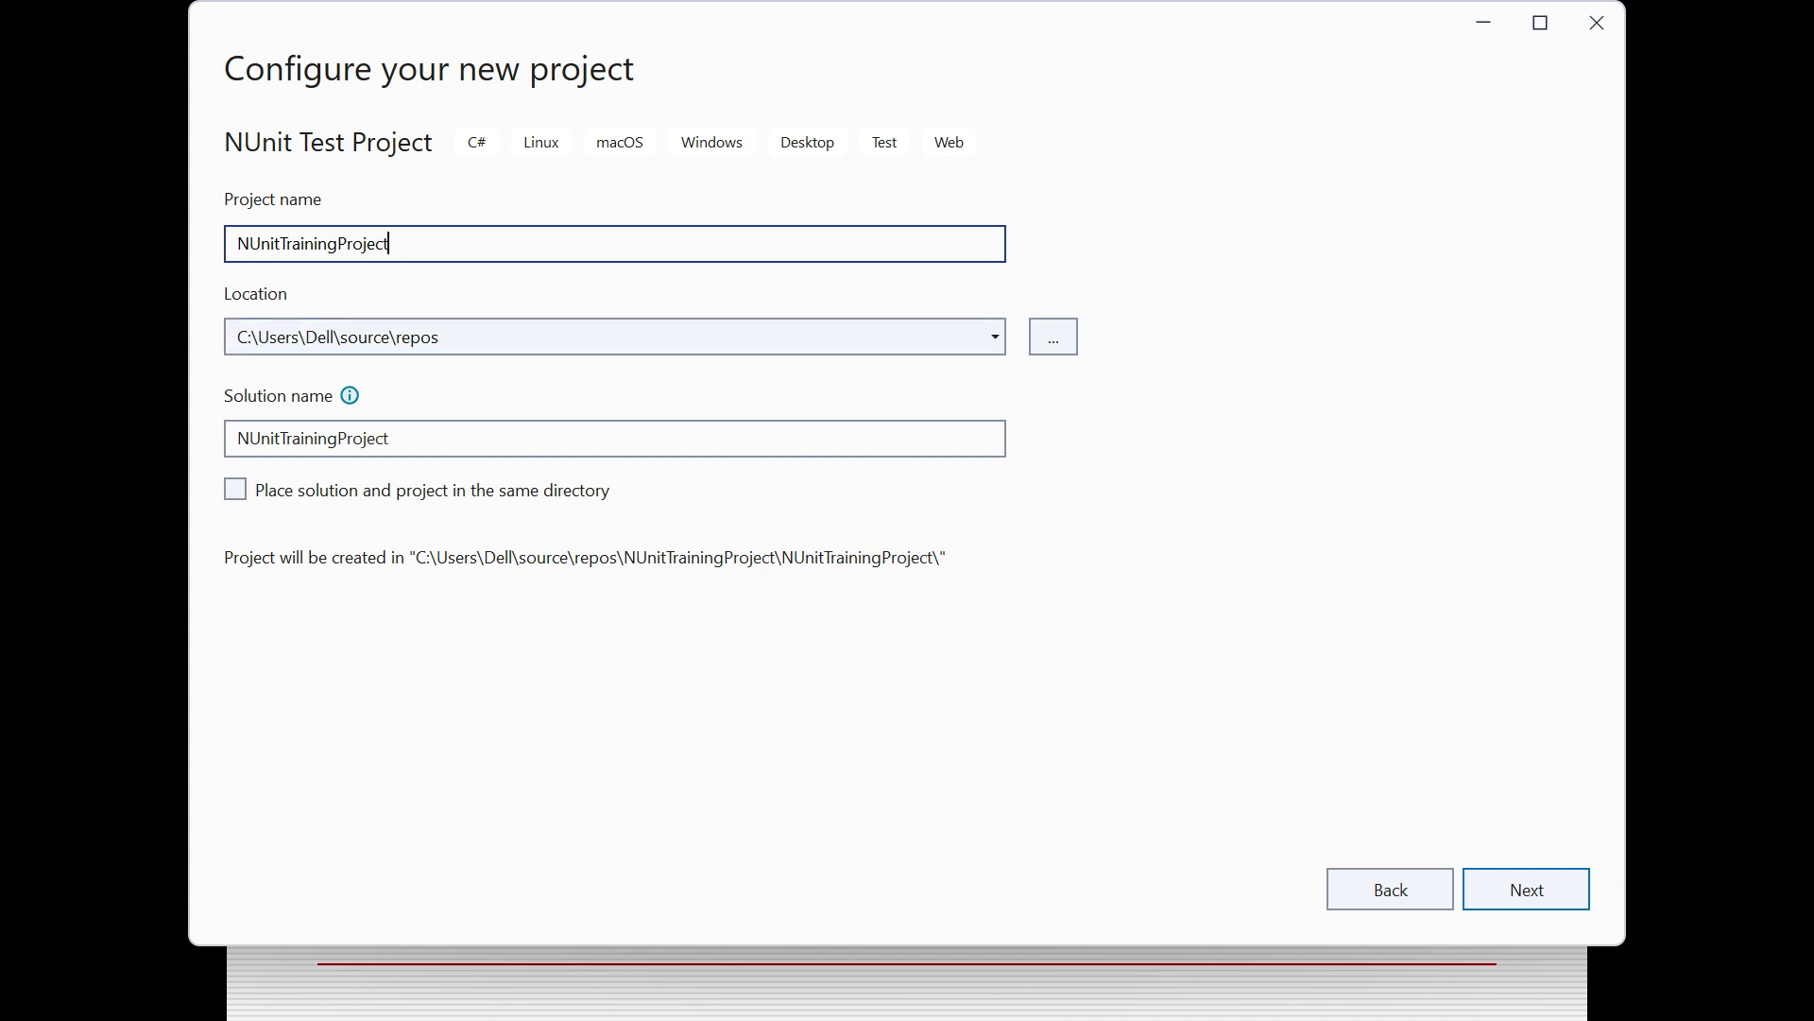
double_click(397, 437)
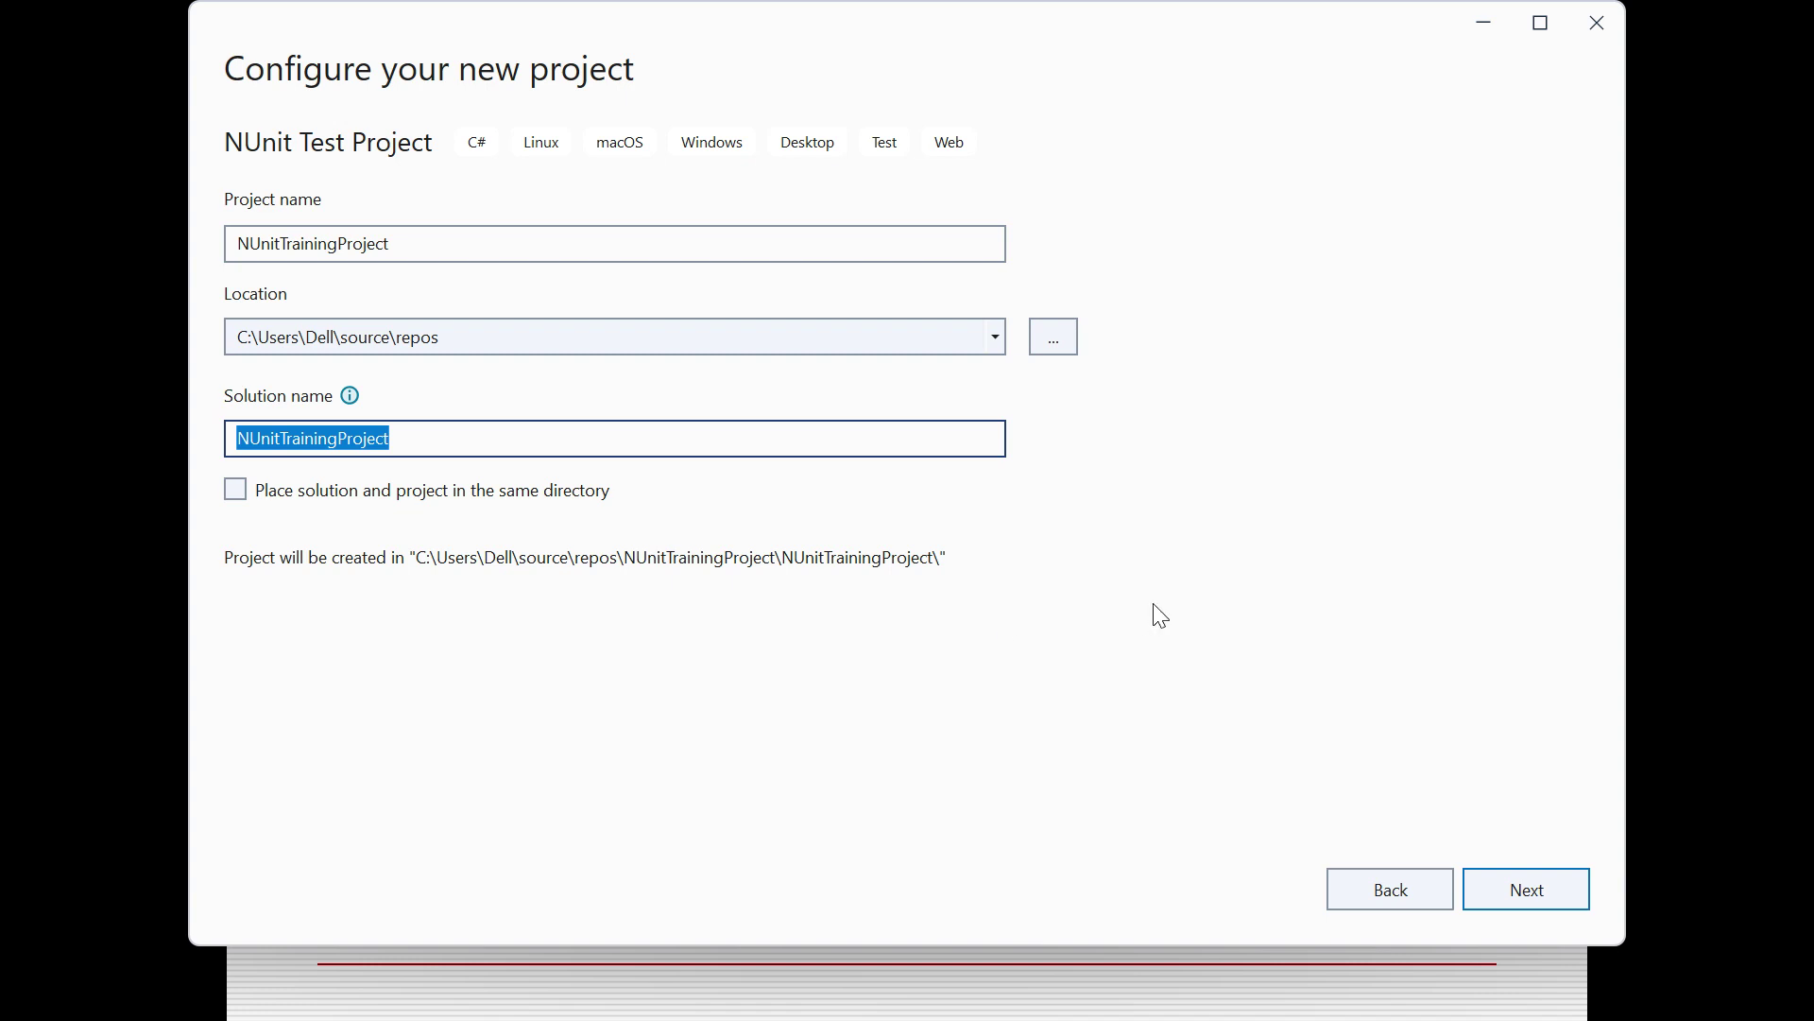
double_click(331, 249)
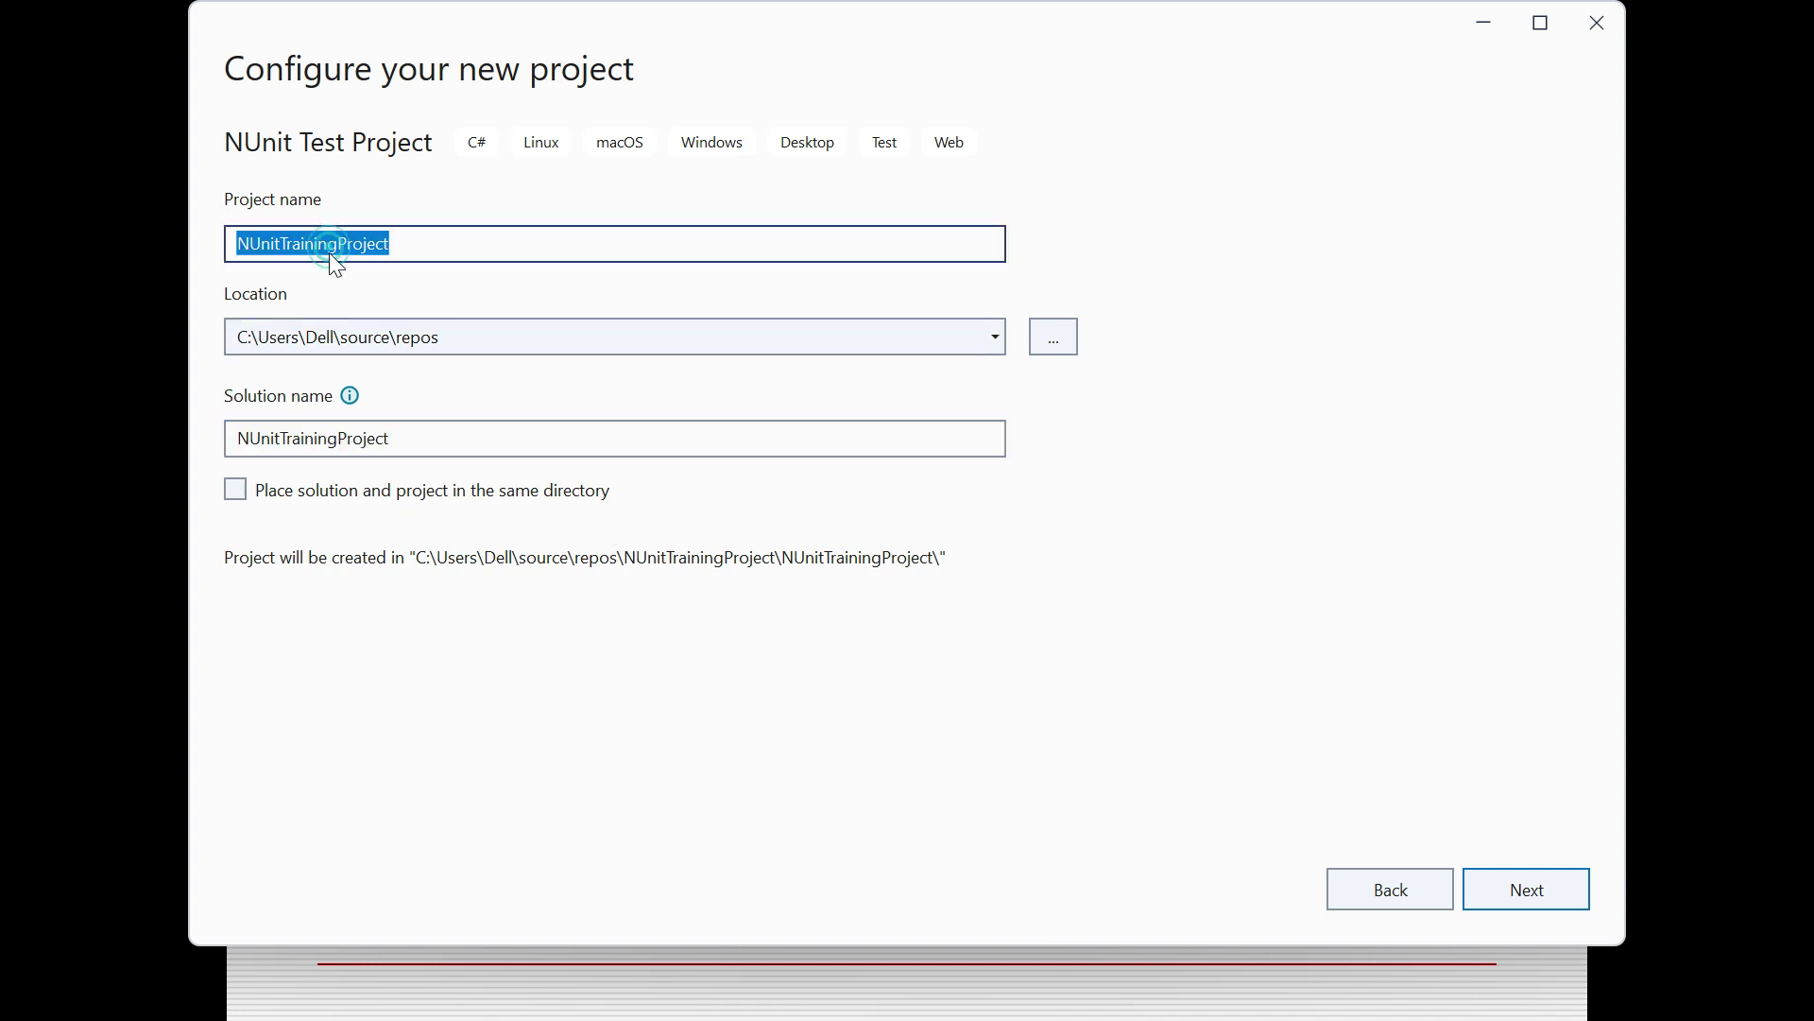
left_click(398, 444)
double_click(393, 438)
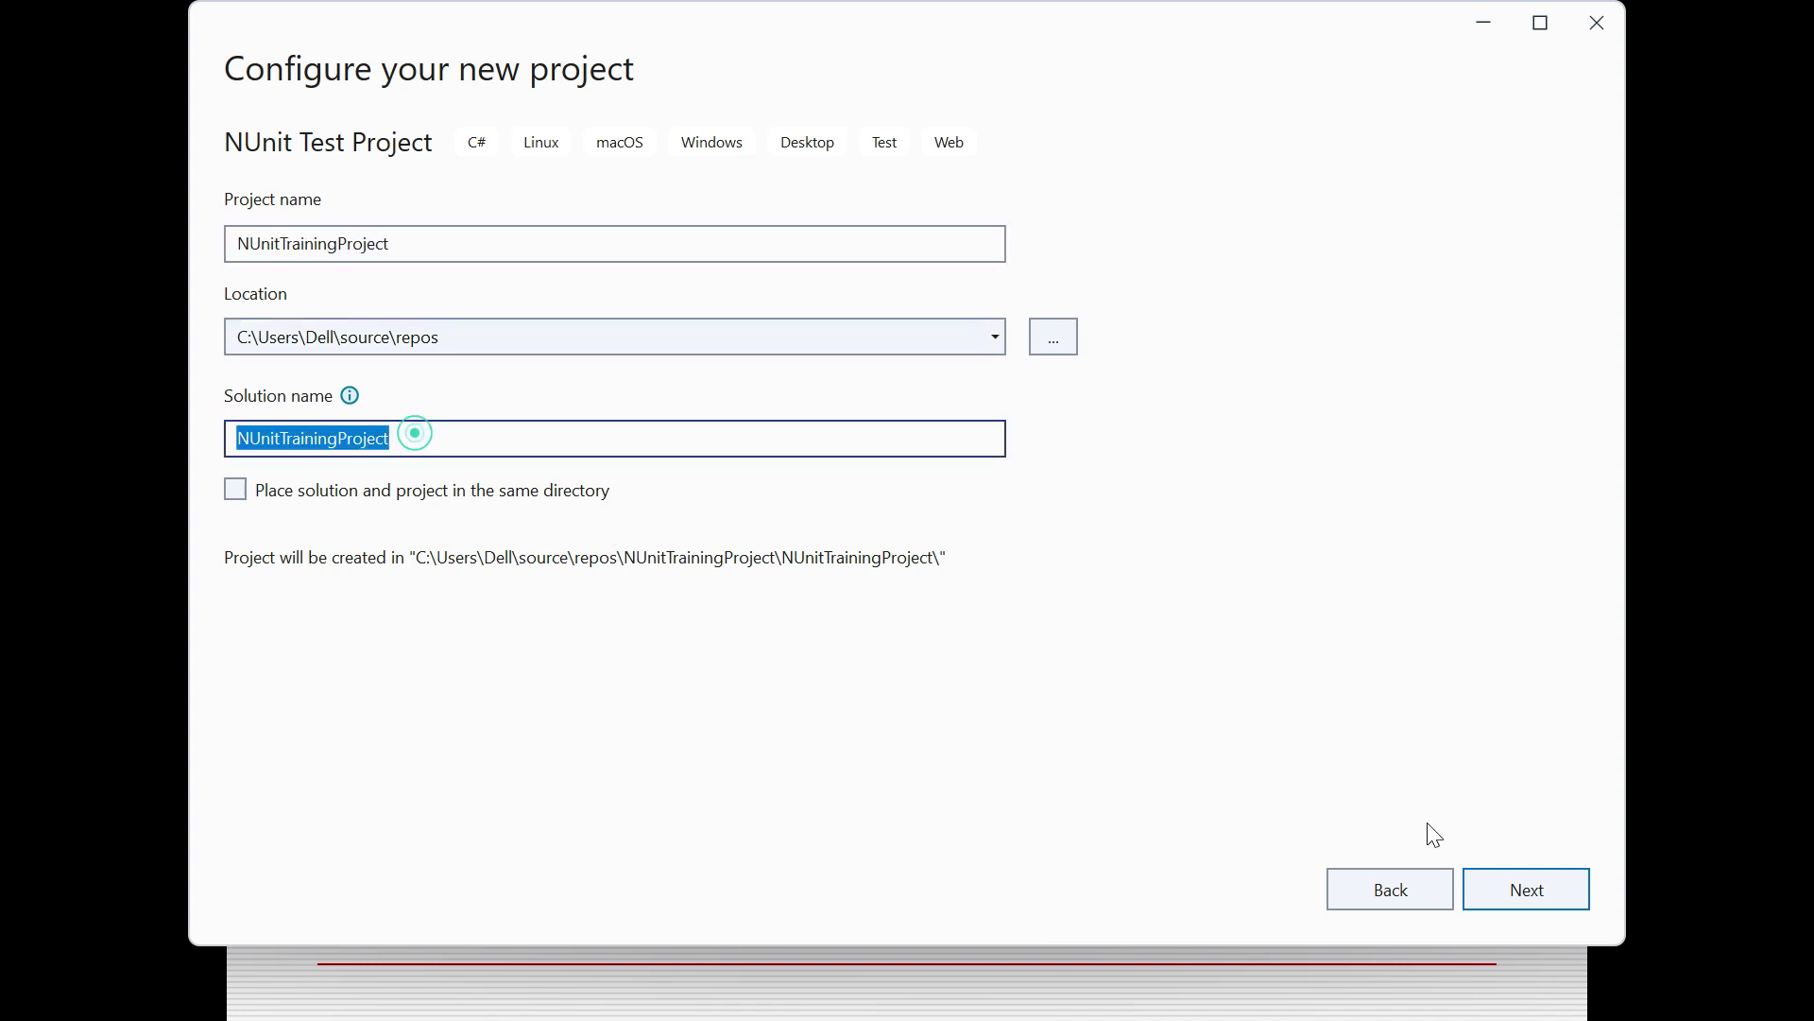
Step: Accept the project configuration, choose .NET 6.0 (Long Term Support) as the framework and create the project
left_click(1523, 893)
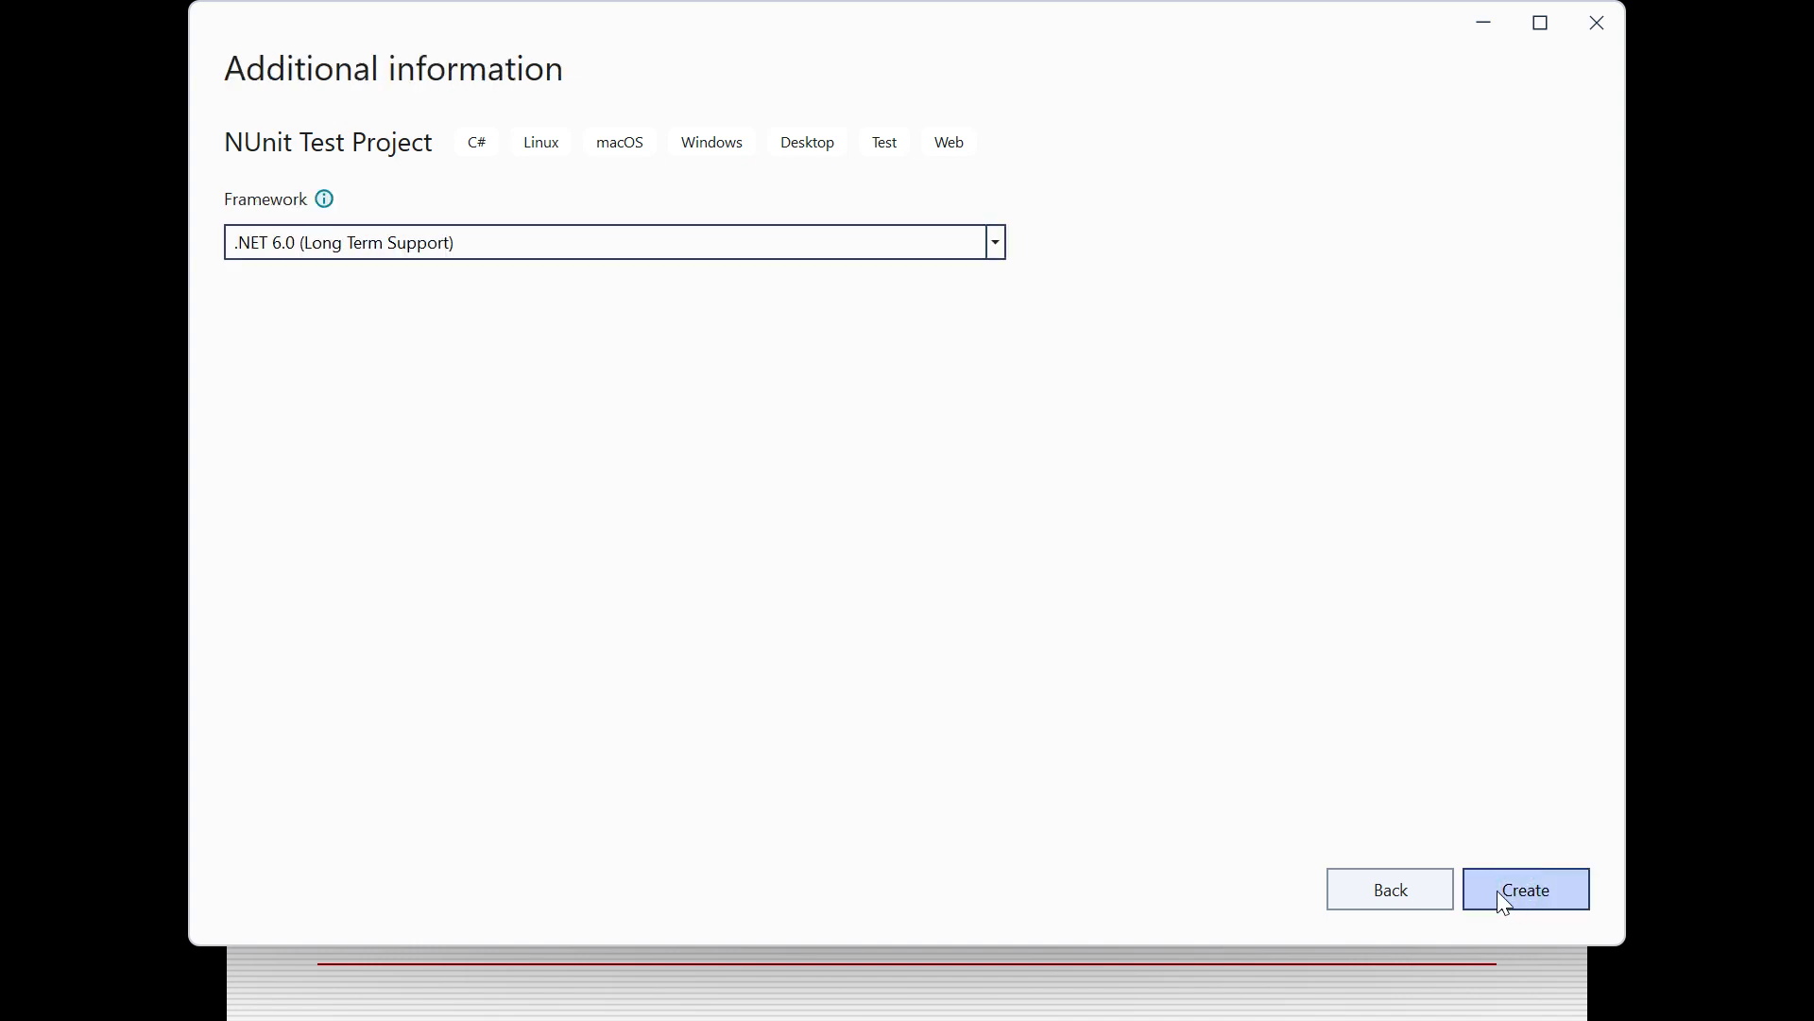
left_click(578, 252)
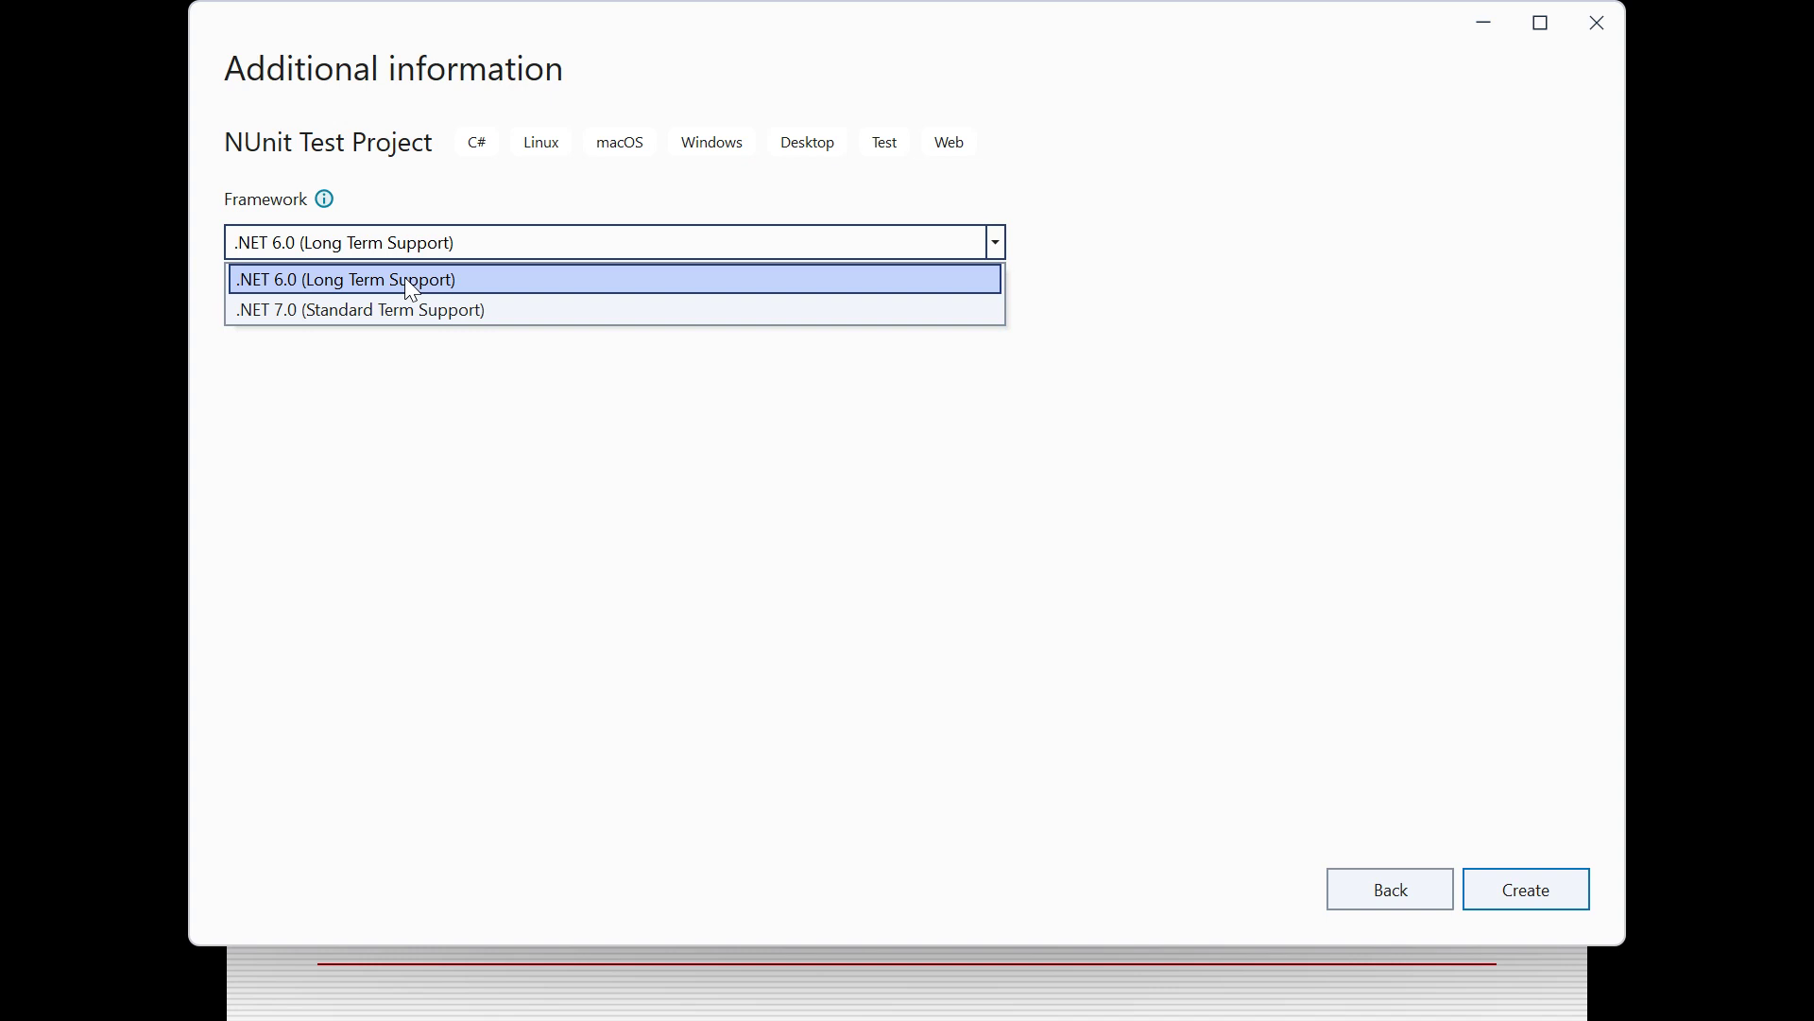
left_click(369, 276)
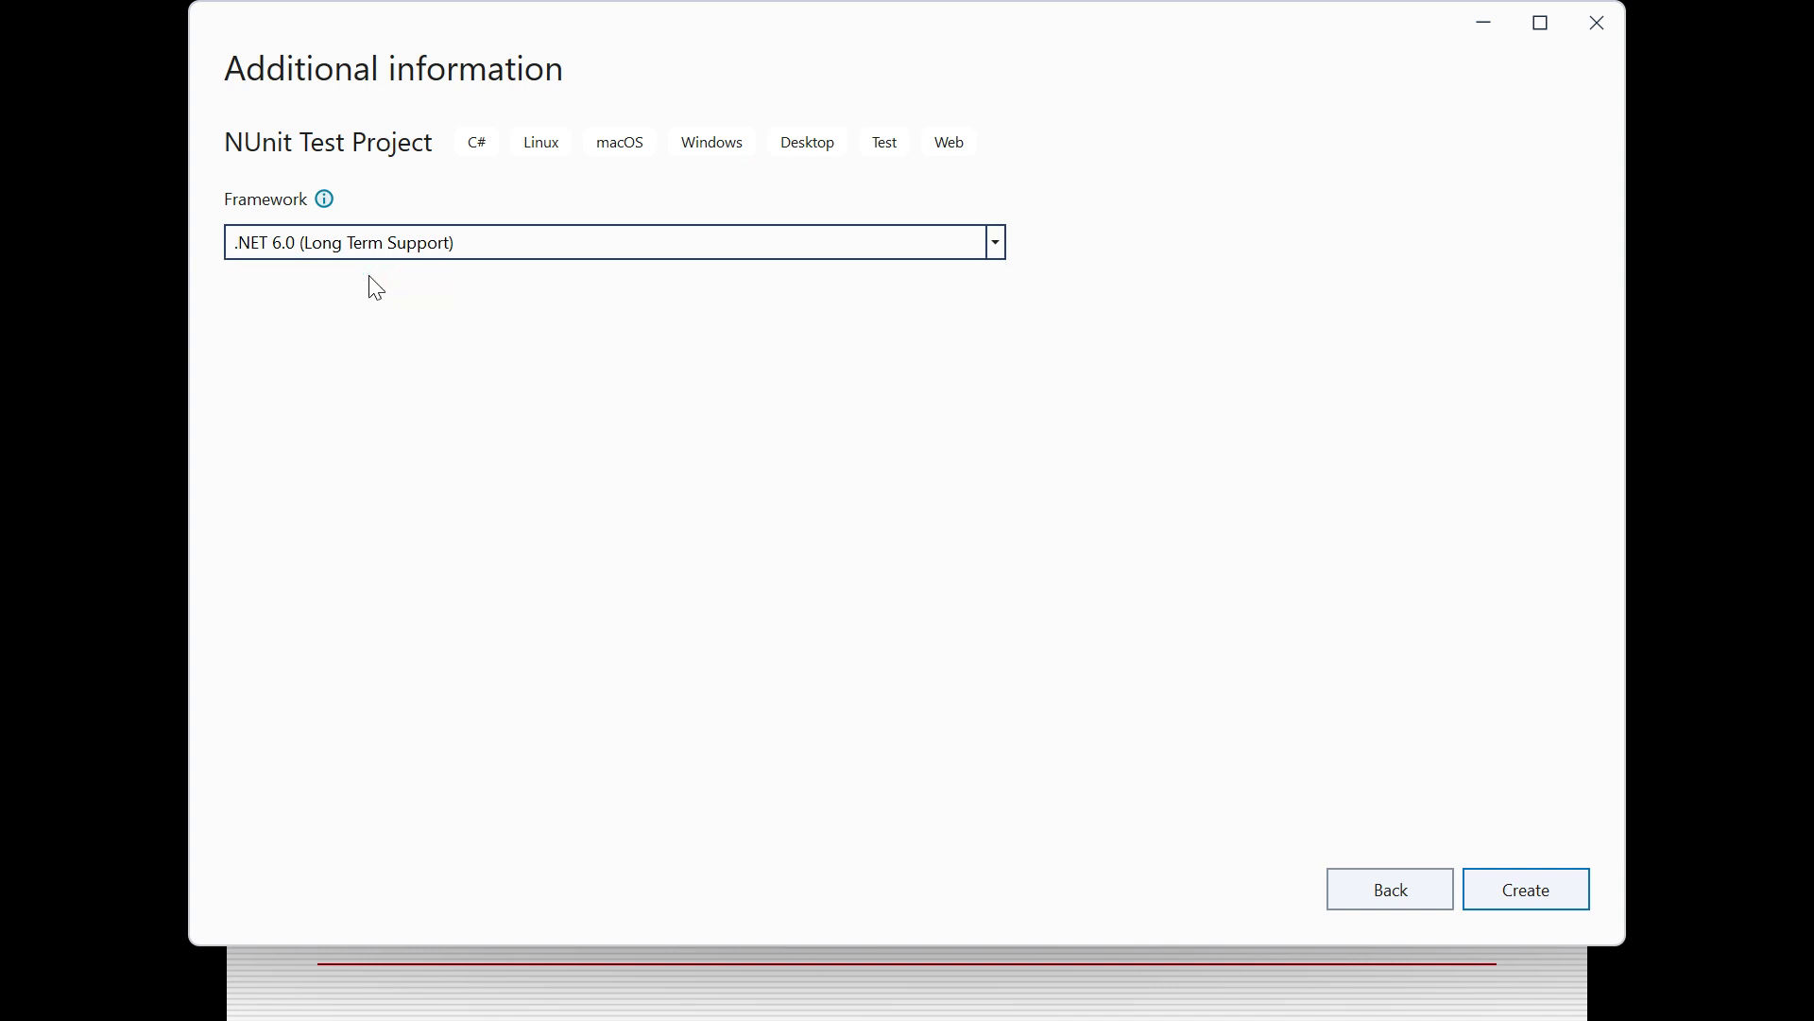
left_click(1536, 893)
key("alt+Tab")
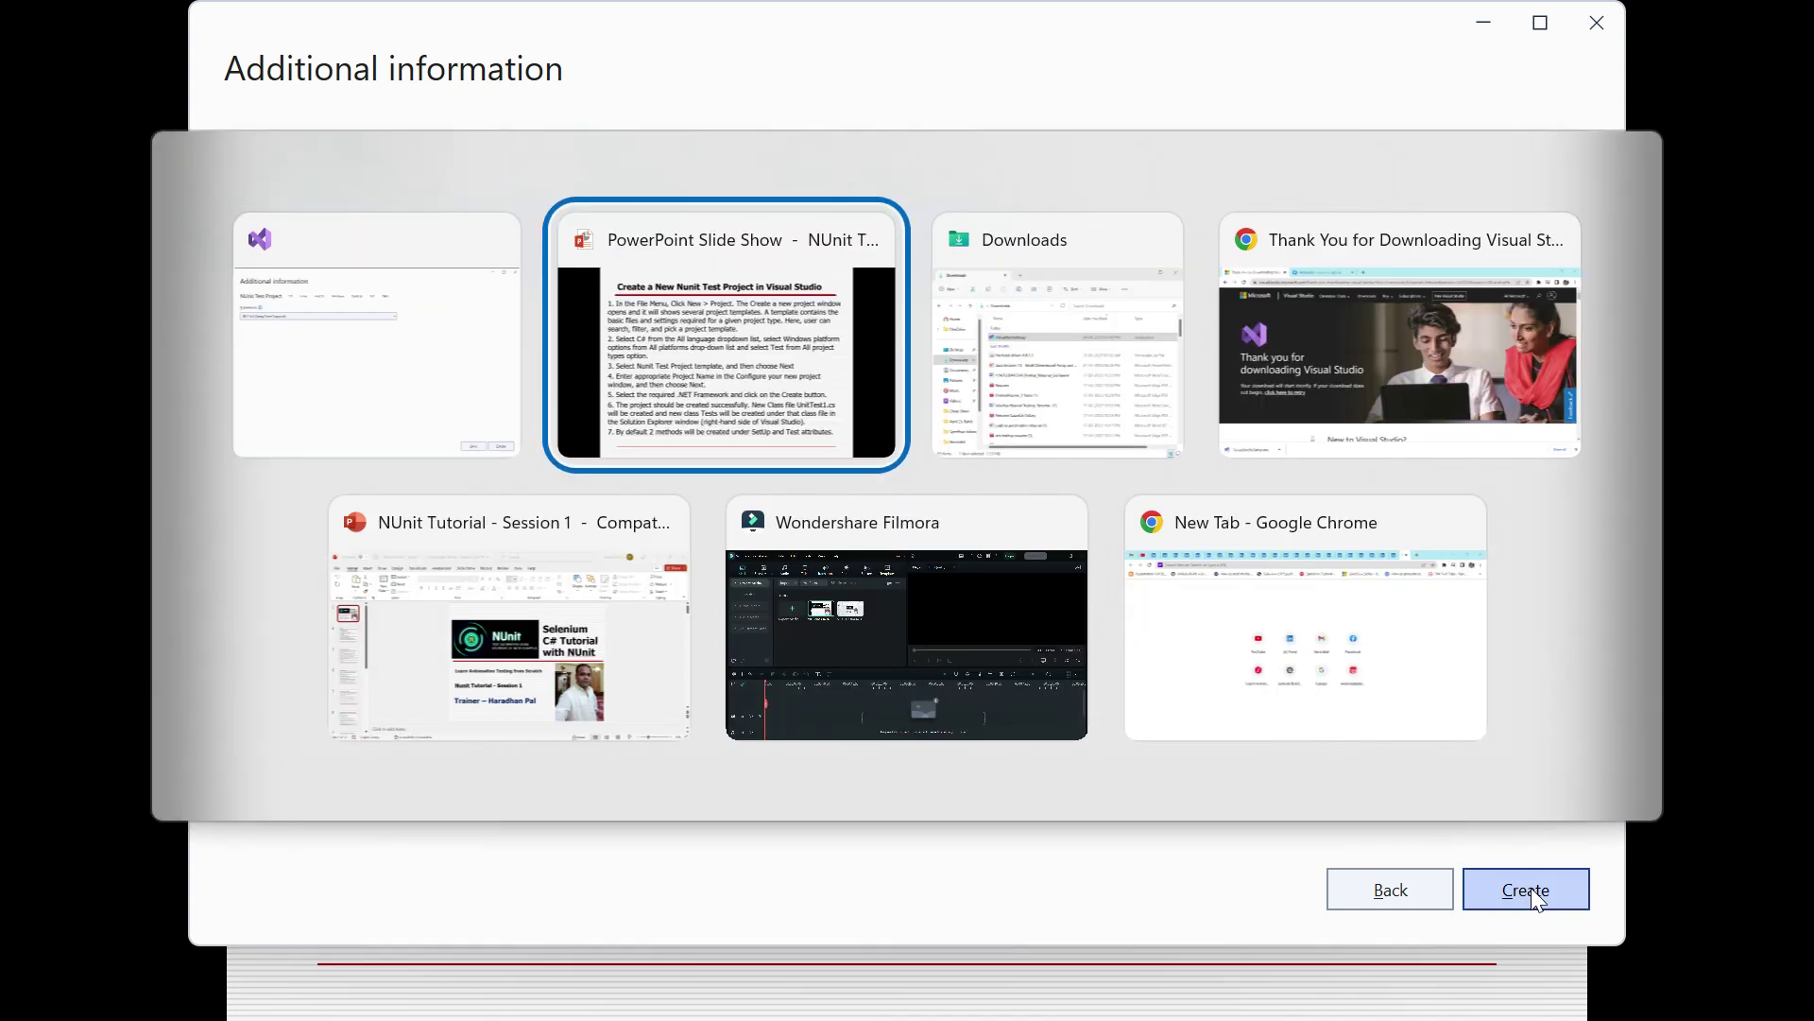
key("alt+Tab")
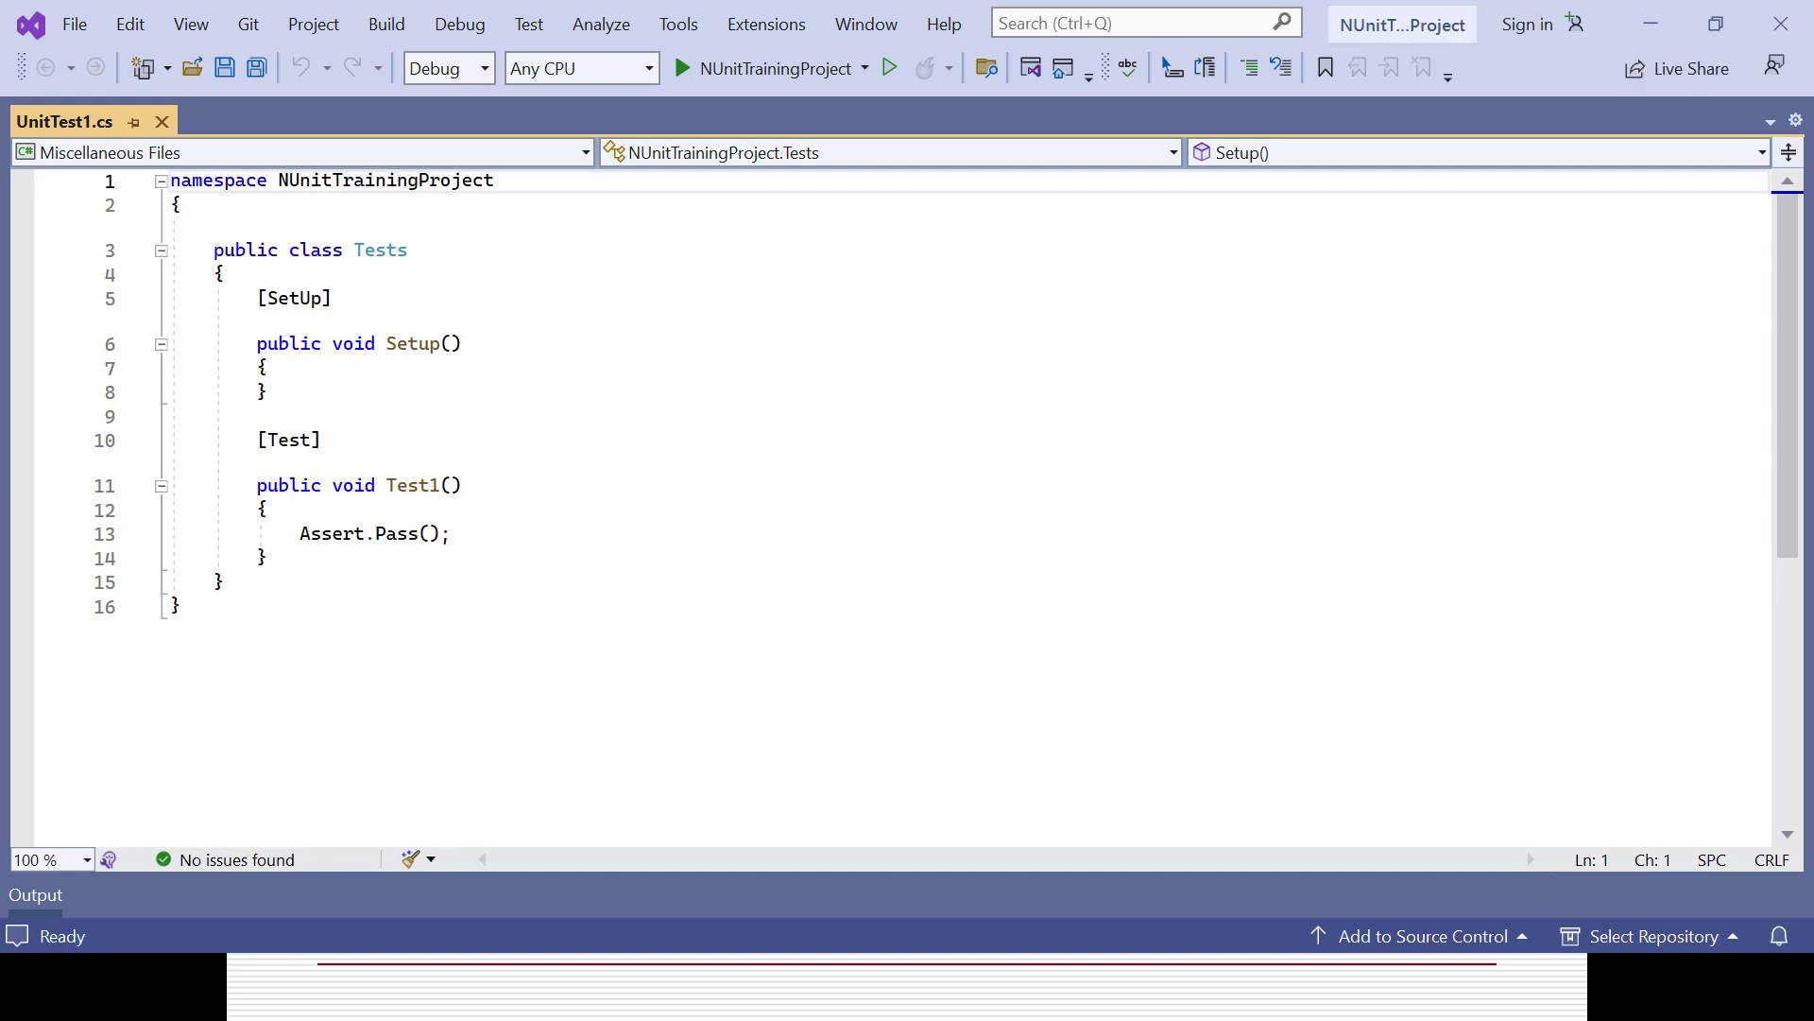
Step: Examine the generated code in UnitTest1.cs: the namespace, the Tests class, the Setup and Test1 methods and the Assert.Pass() line
double_click(383, 182)
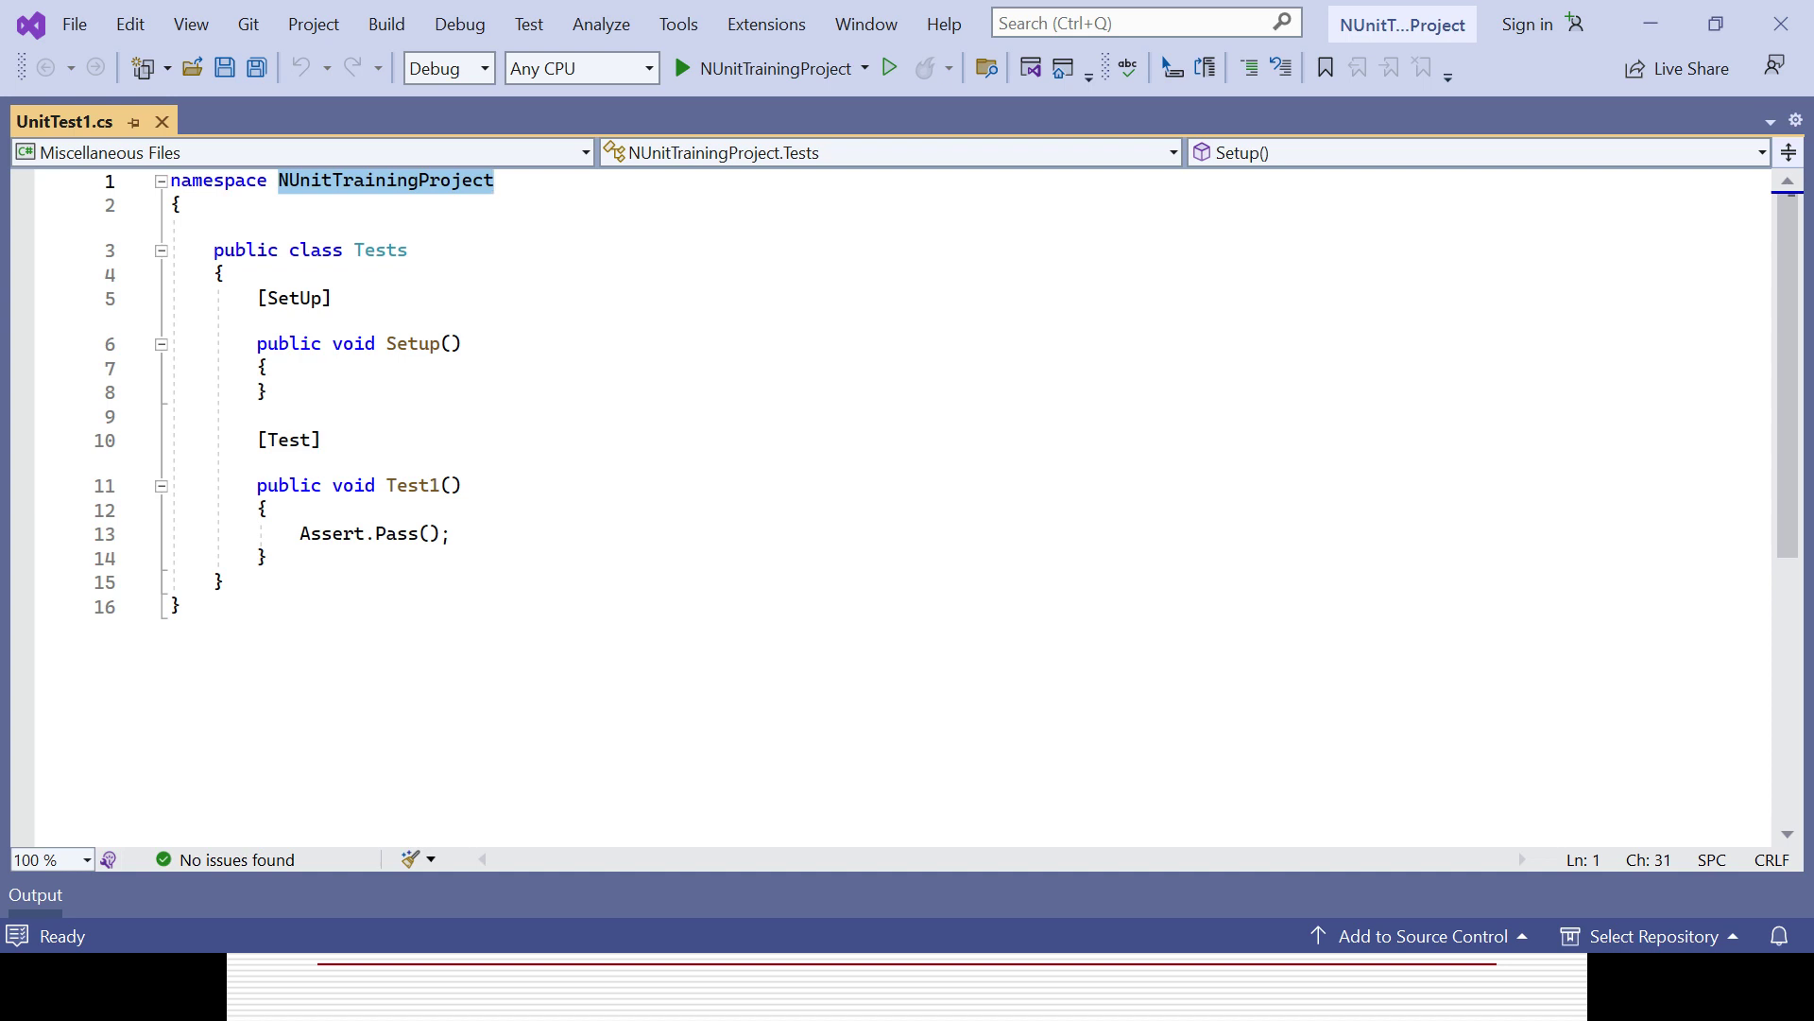
left_click(382, 252)
double_click(382, 252)
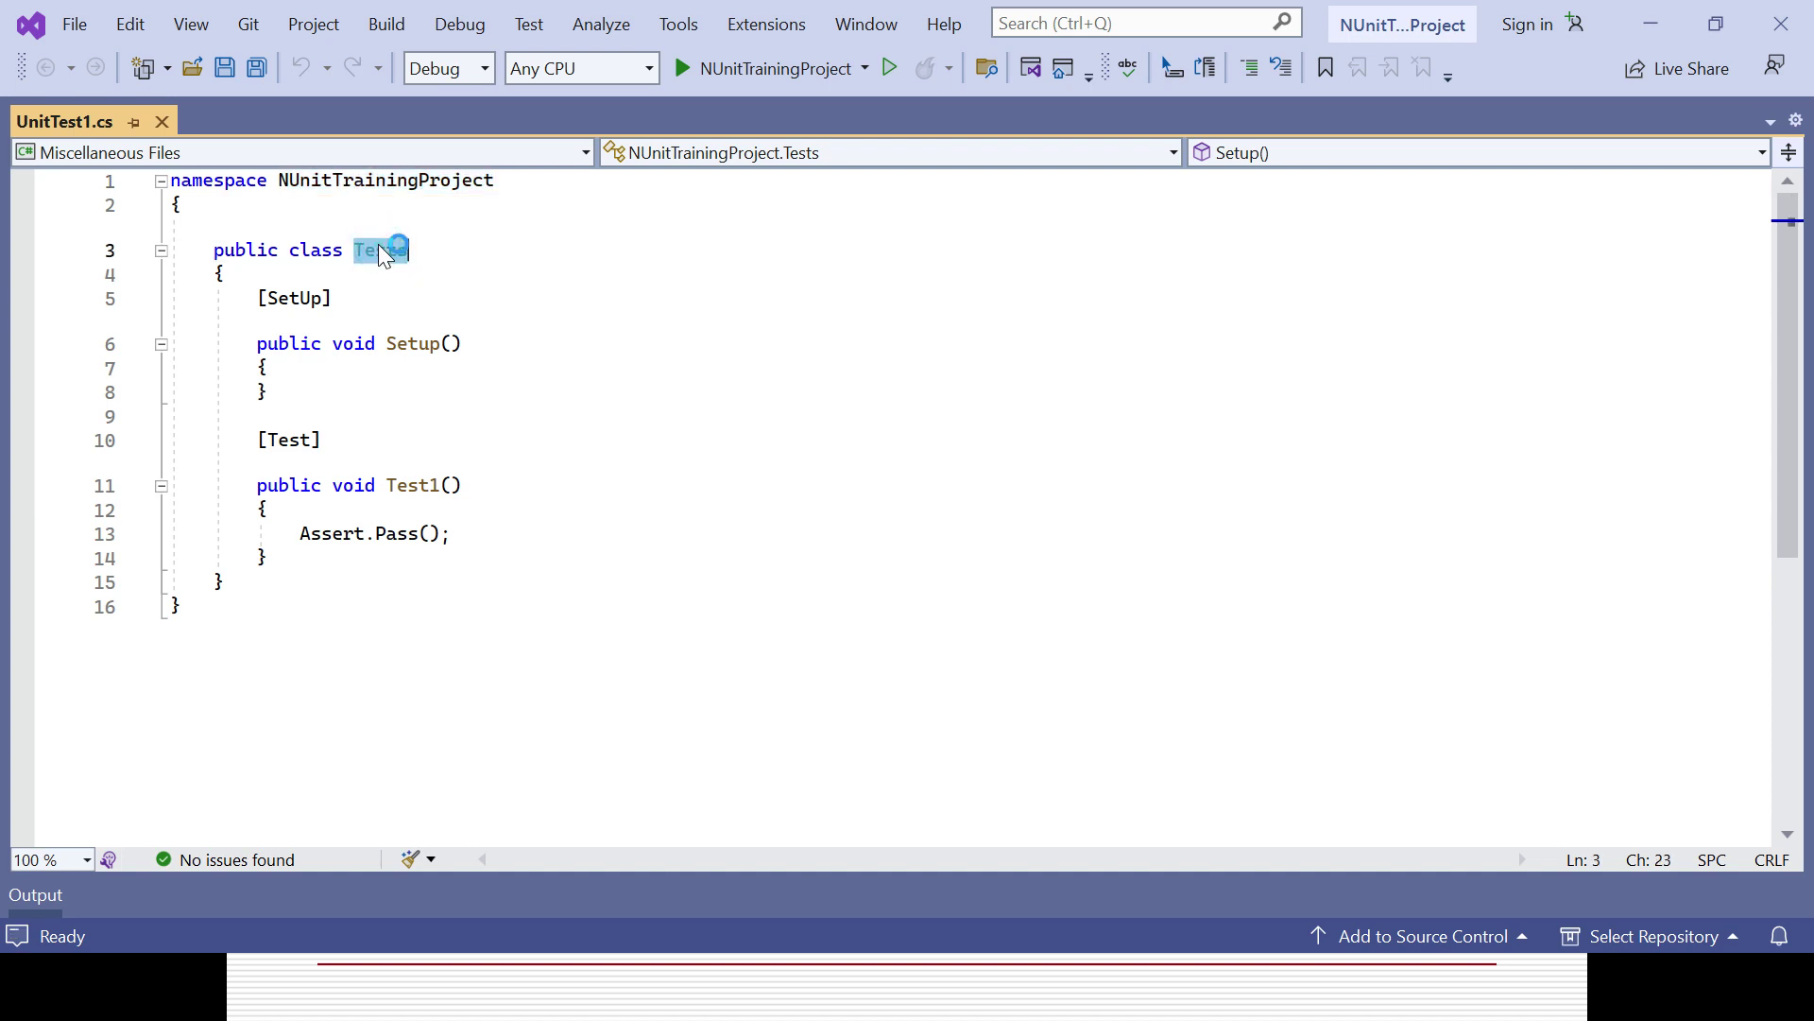
left_click(246, 298)
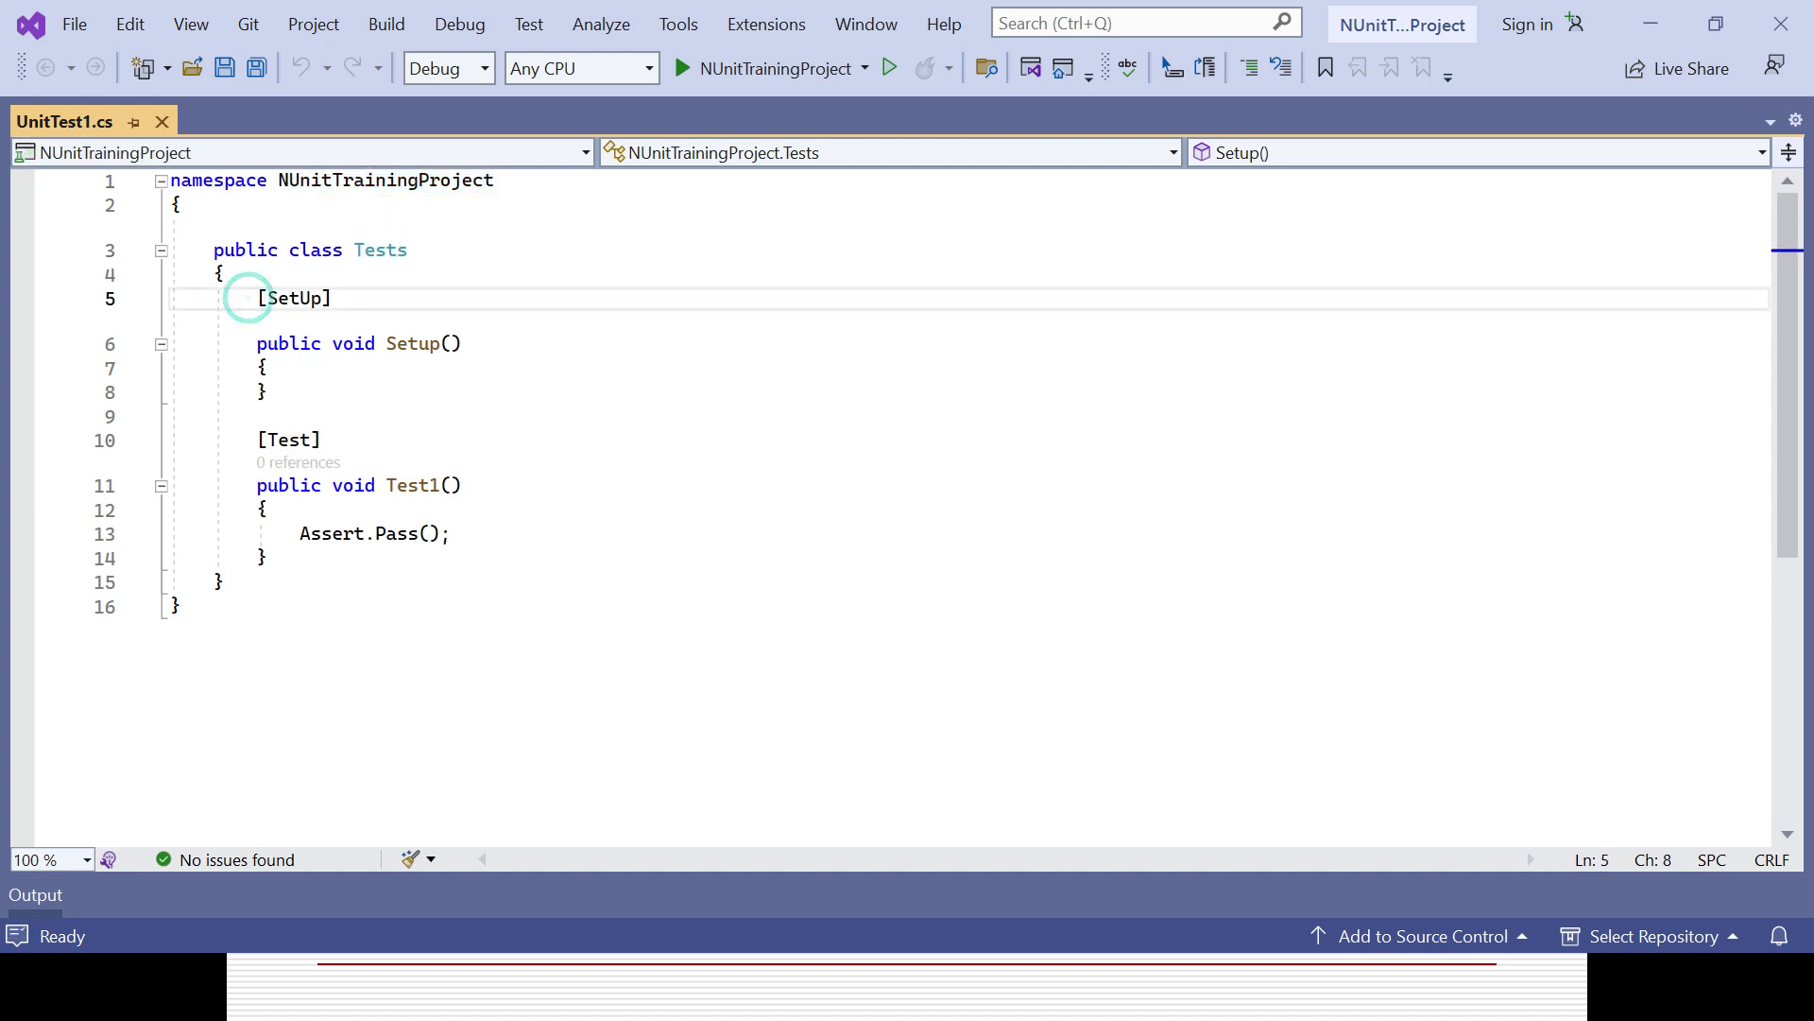
left_click(269, 558, "shift")
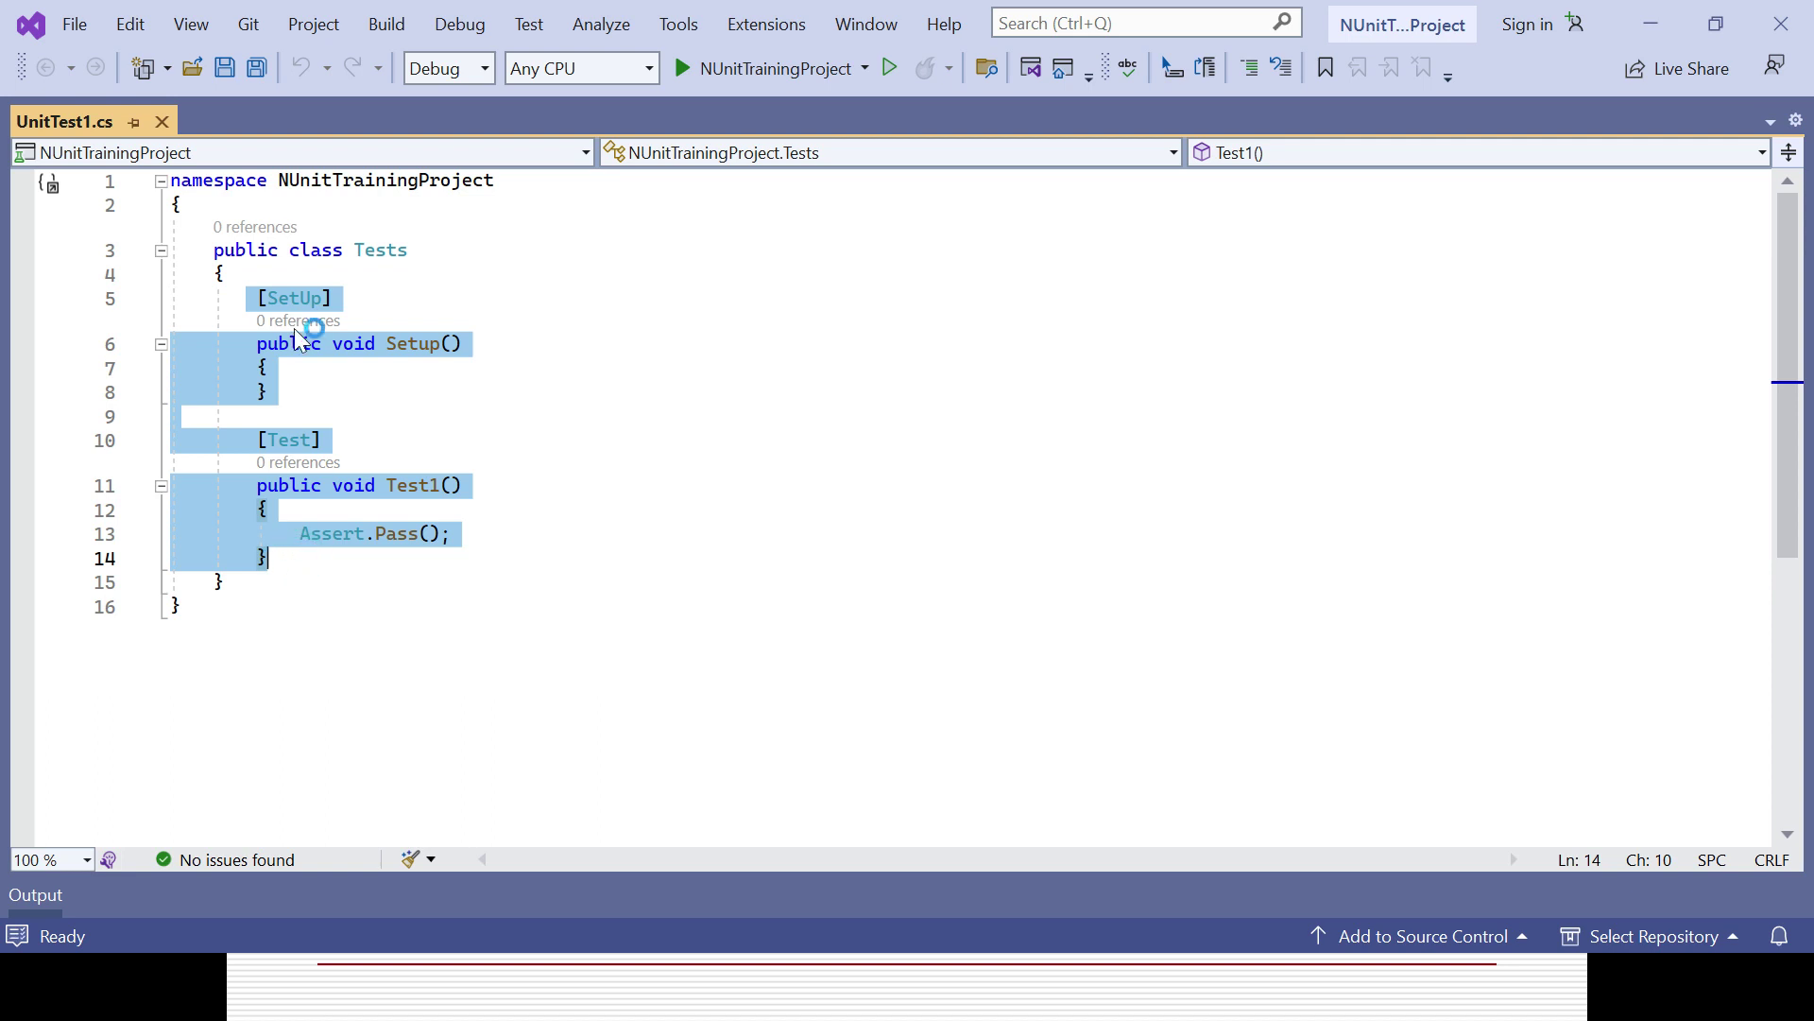
left_click(290, 298)
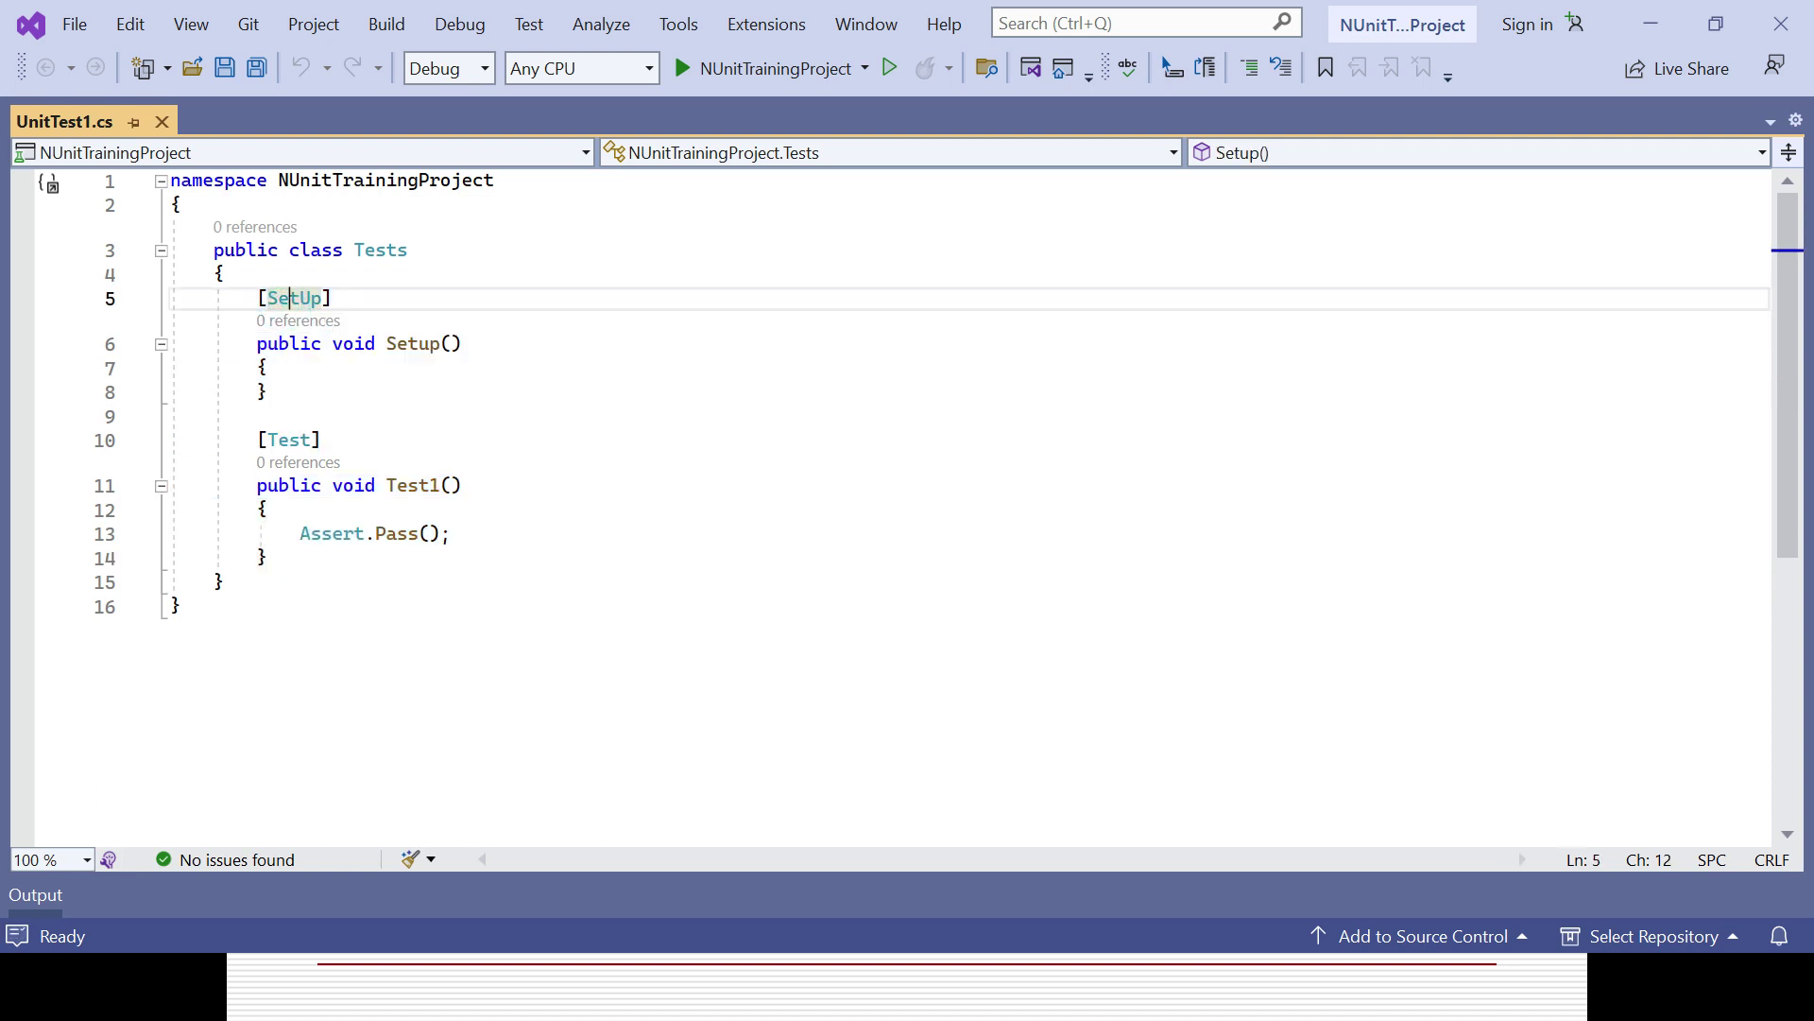
left_click(255, 344)
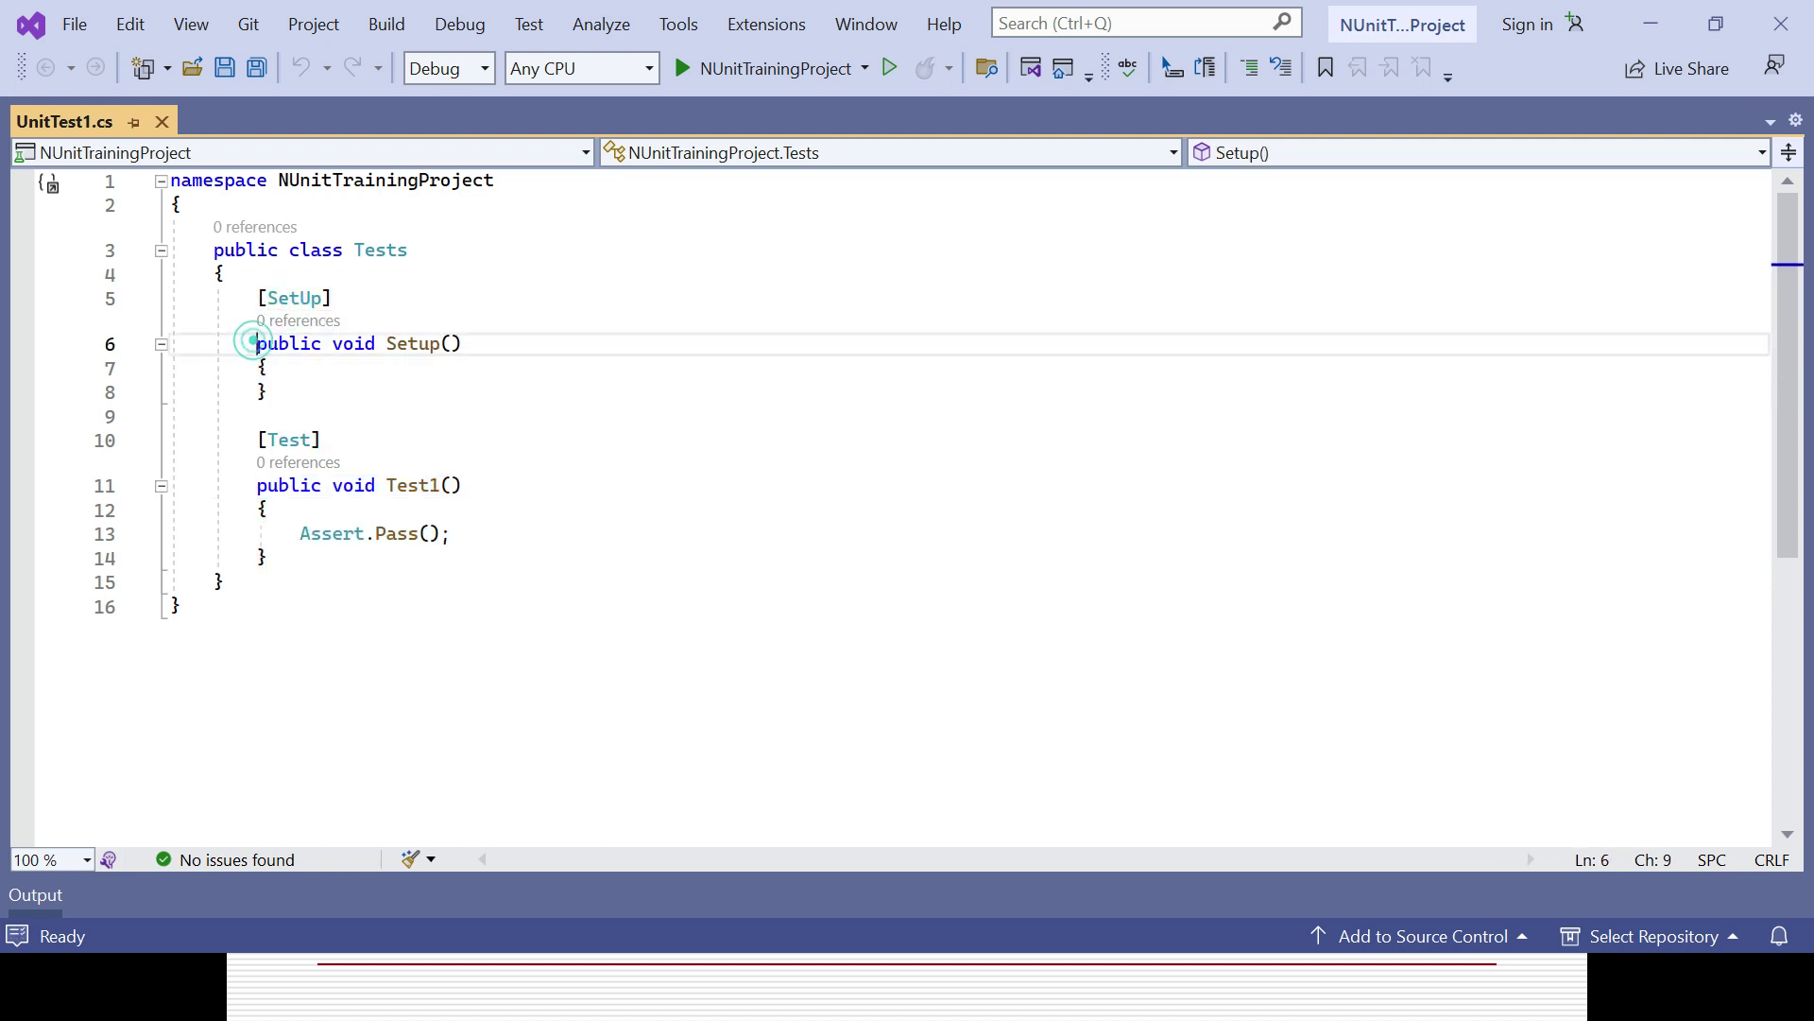
left_click(282, 387, "shift")
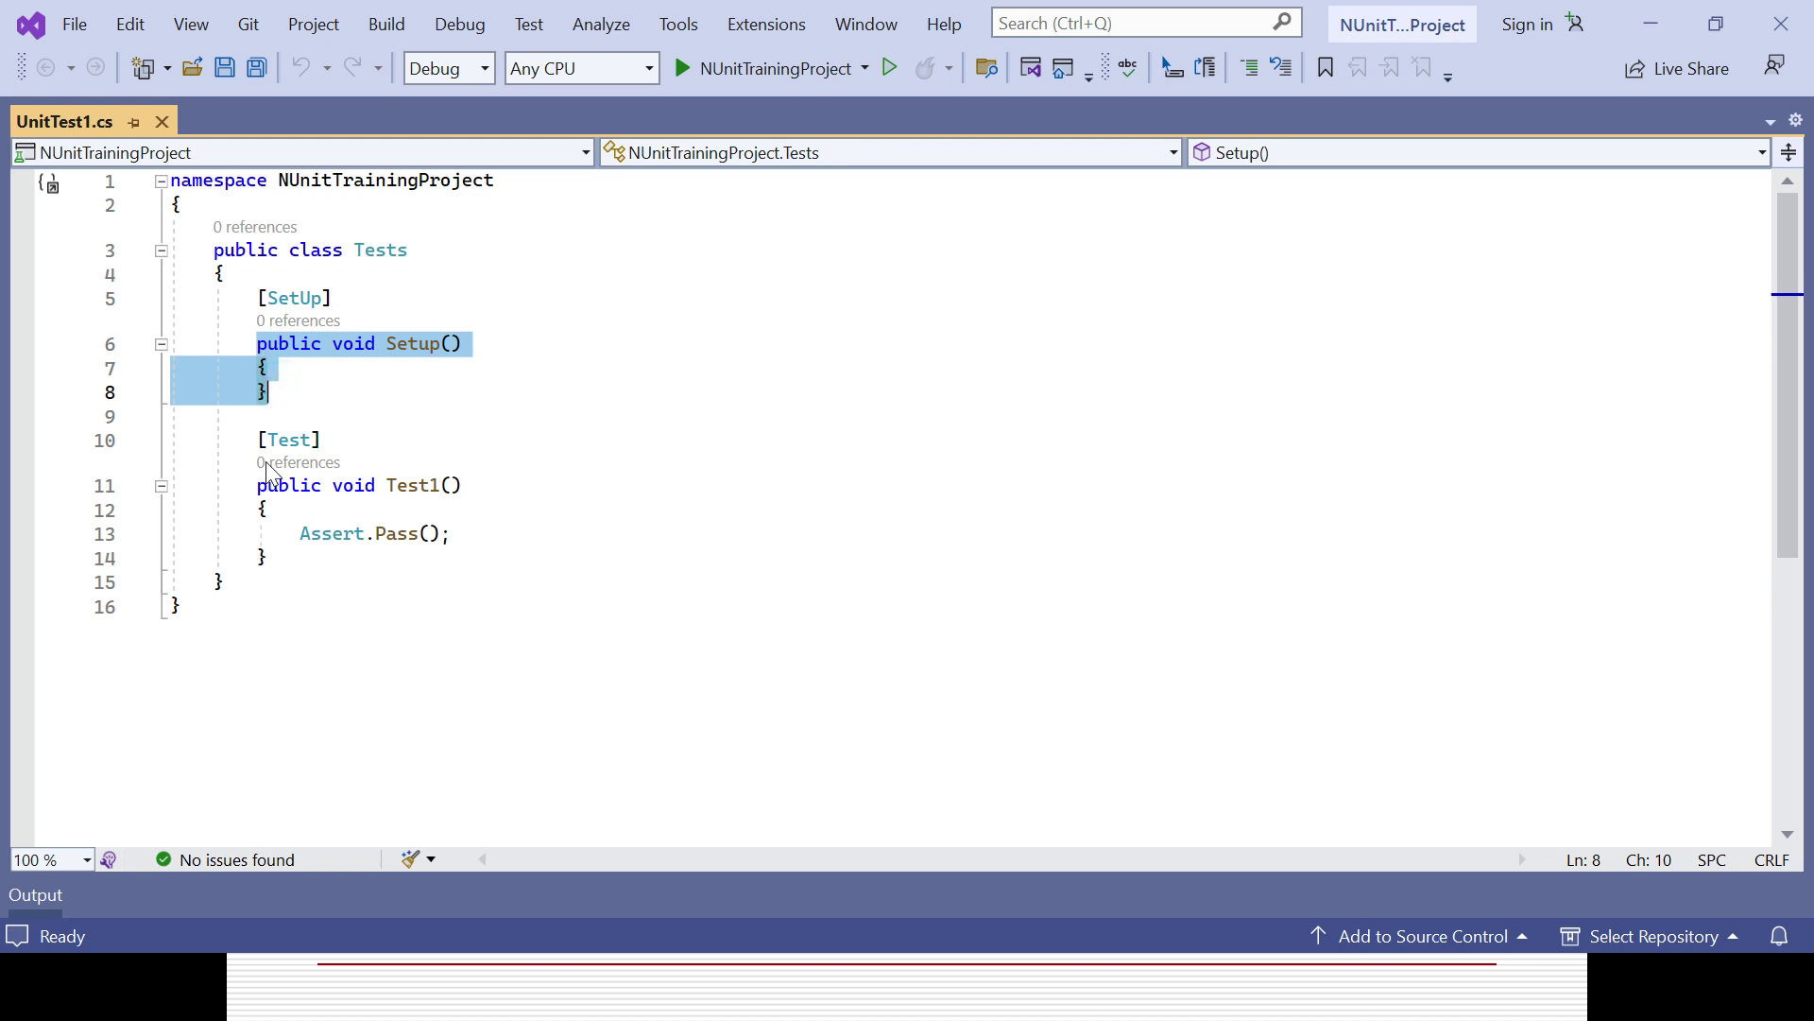
left_click(249, 484)
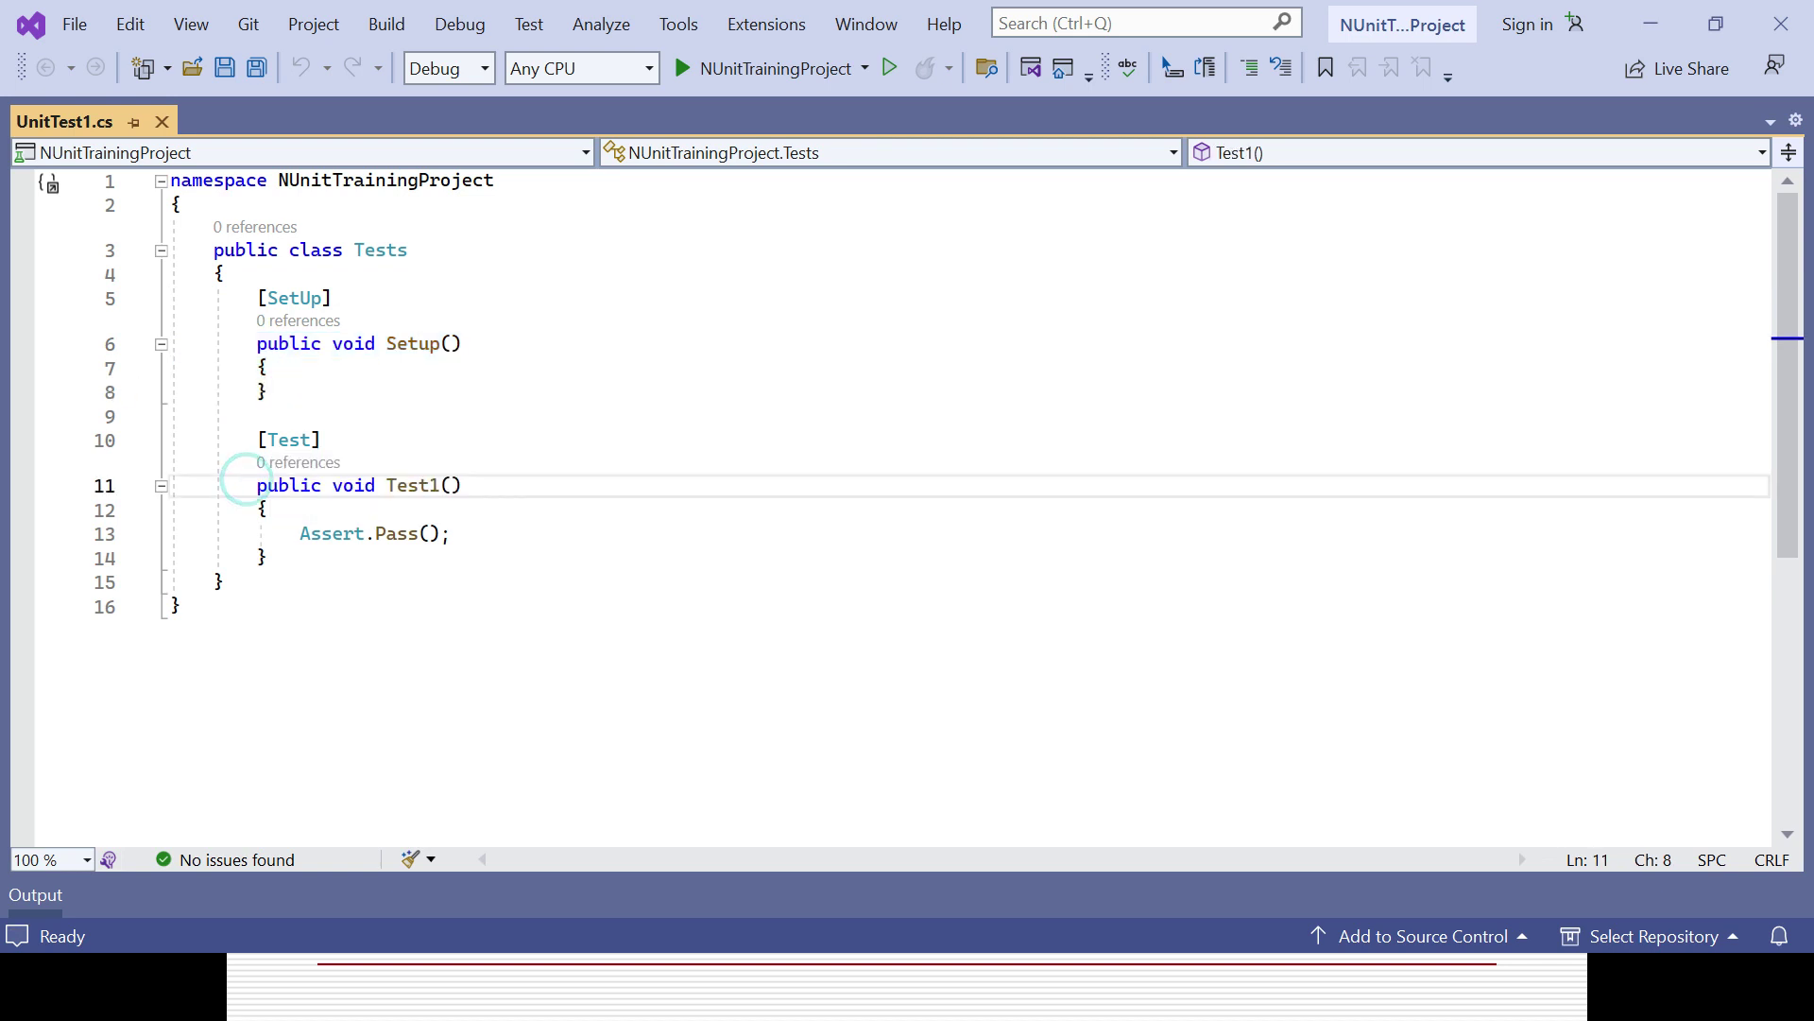
left_click(284, 559, "shift")
triple_click(332, 535)
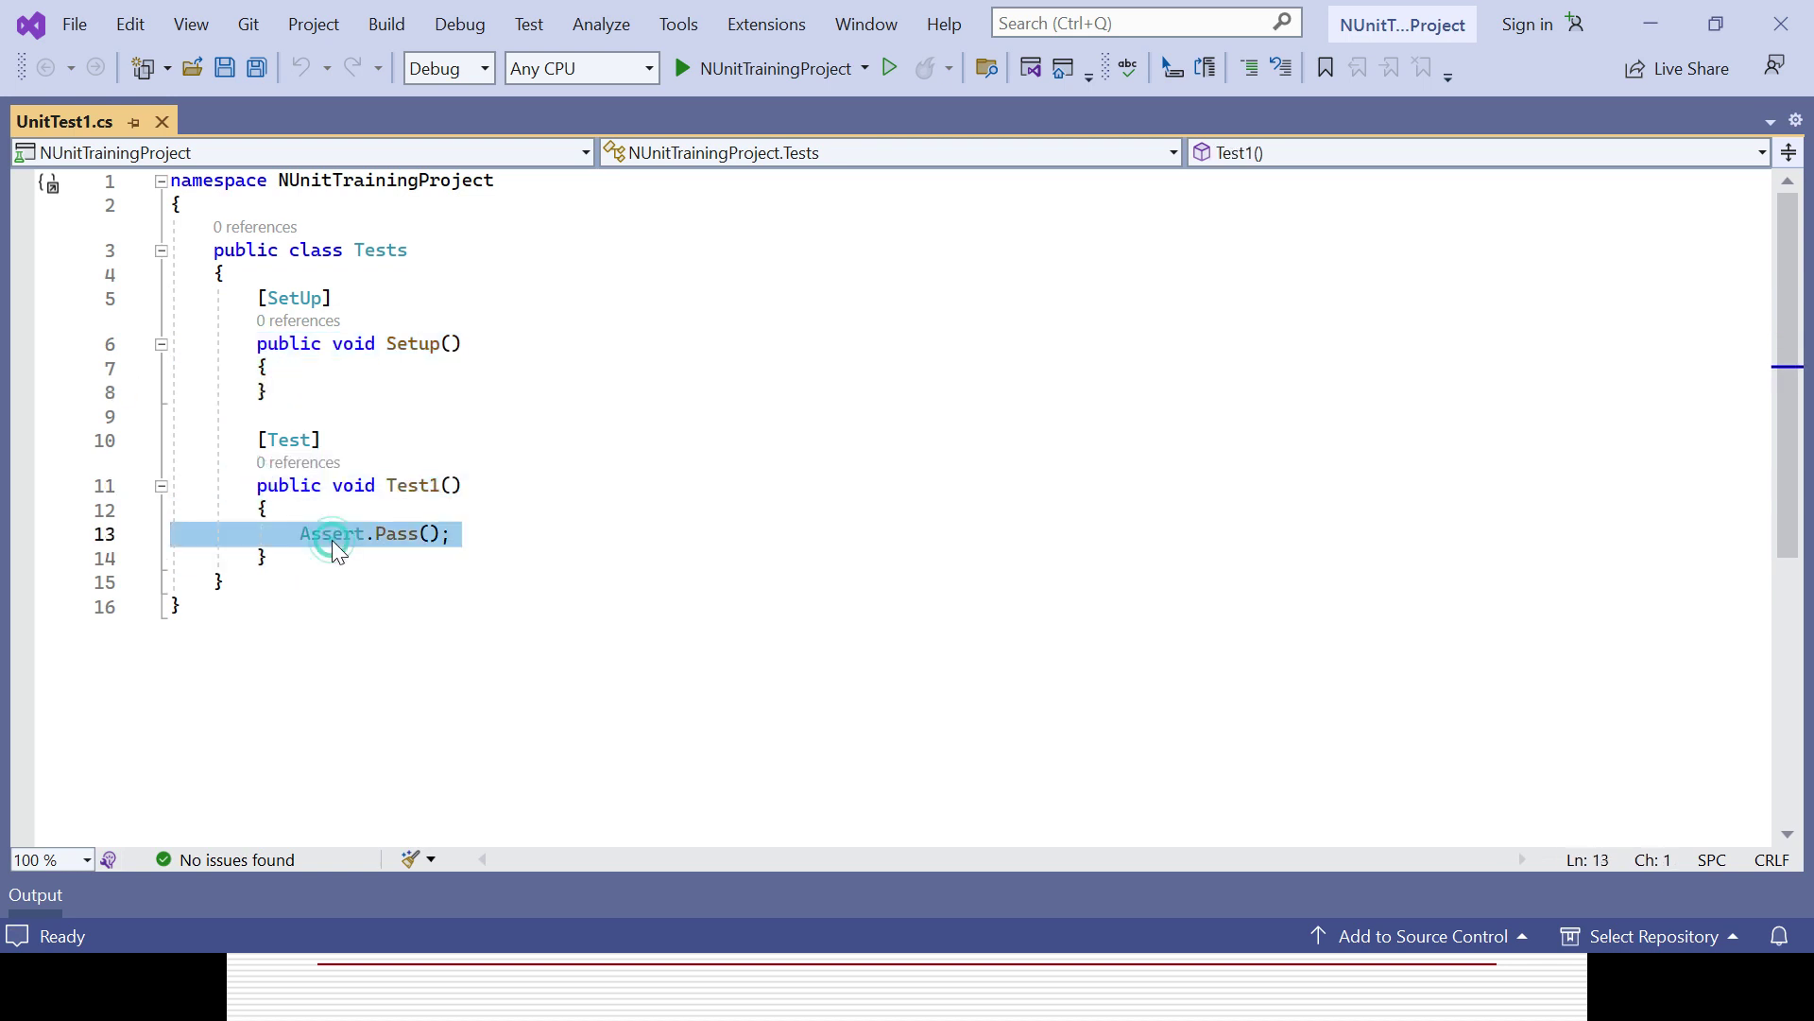
Step: Show the Solution Explorer, expand UnitTest1.cs in NUnitTrainingProject and go to its Tests class in the code
left_click(192, 24)
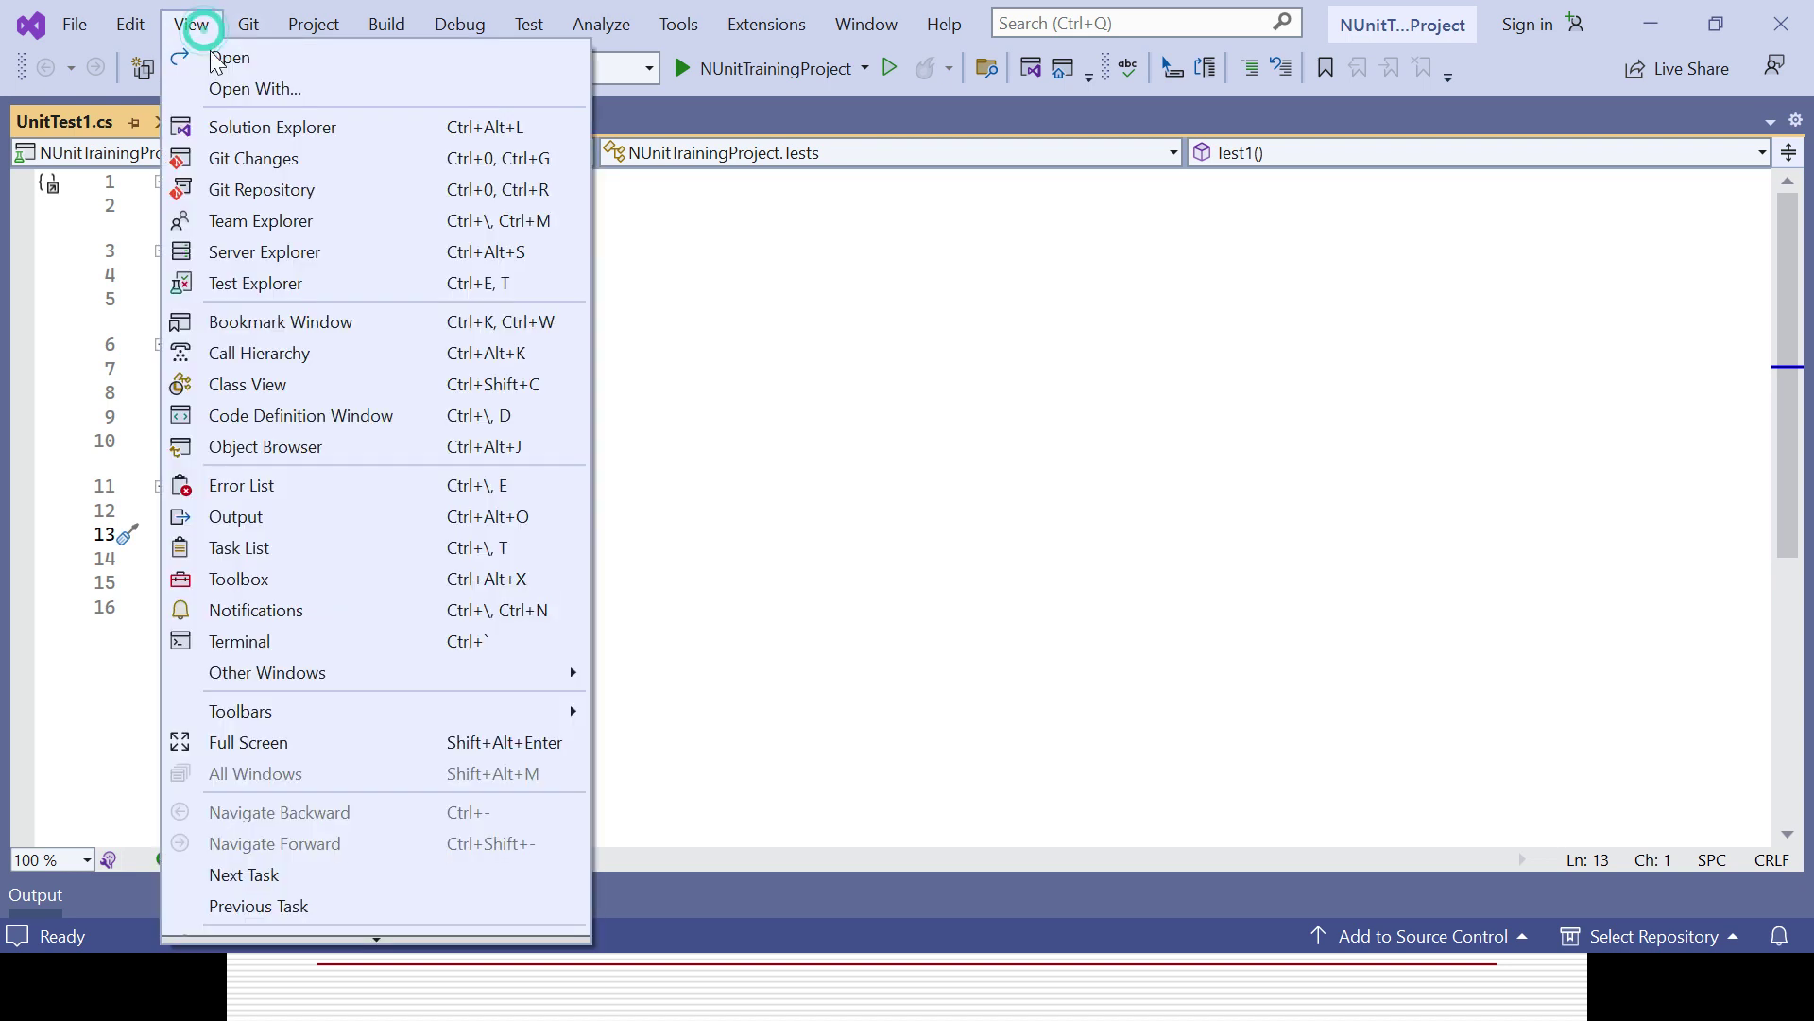
left_click(259, 127)
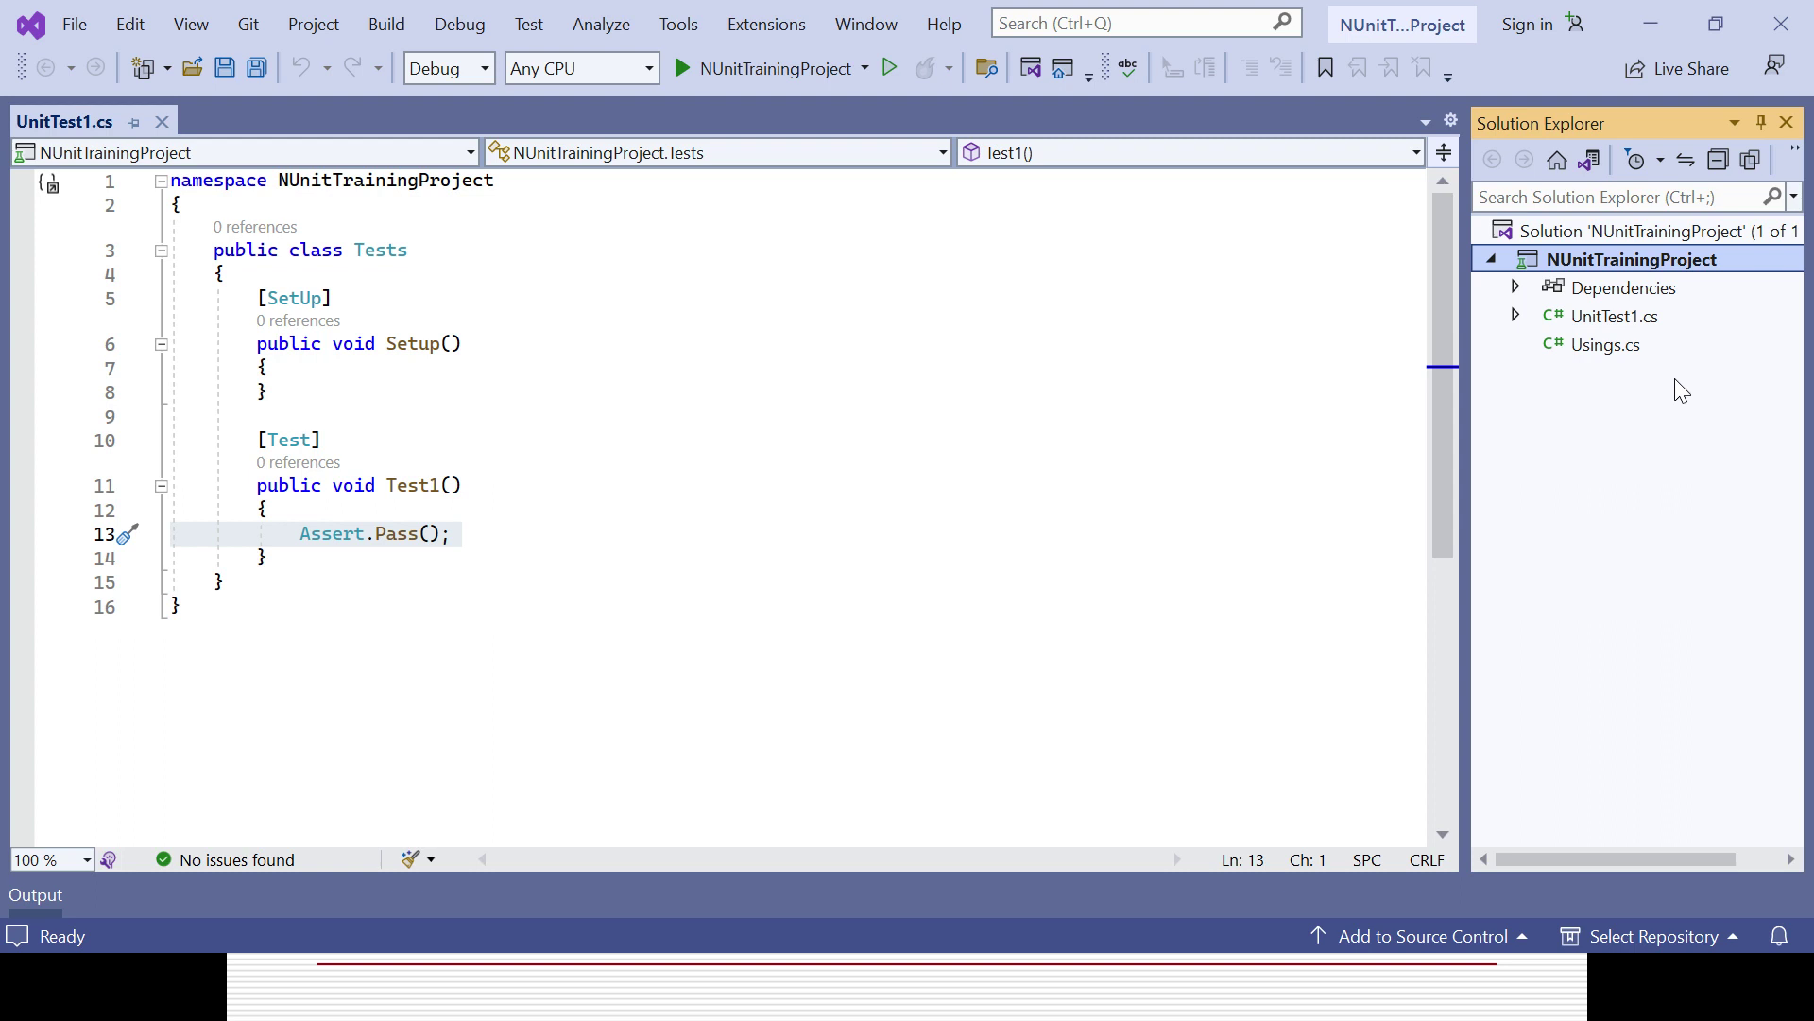
left_click(1517, 315)
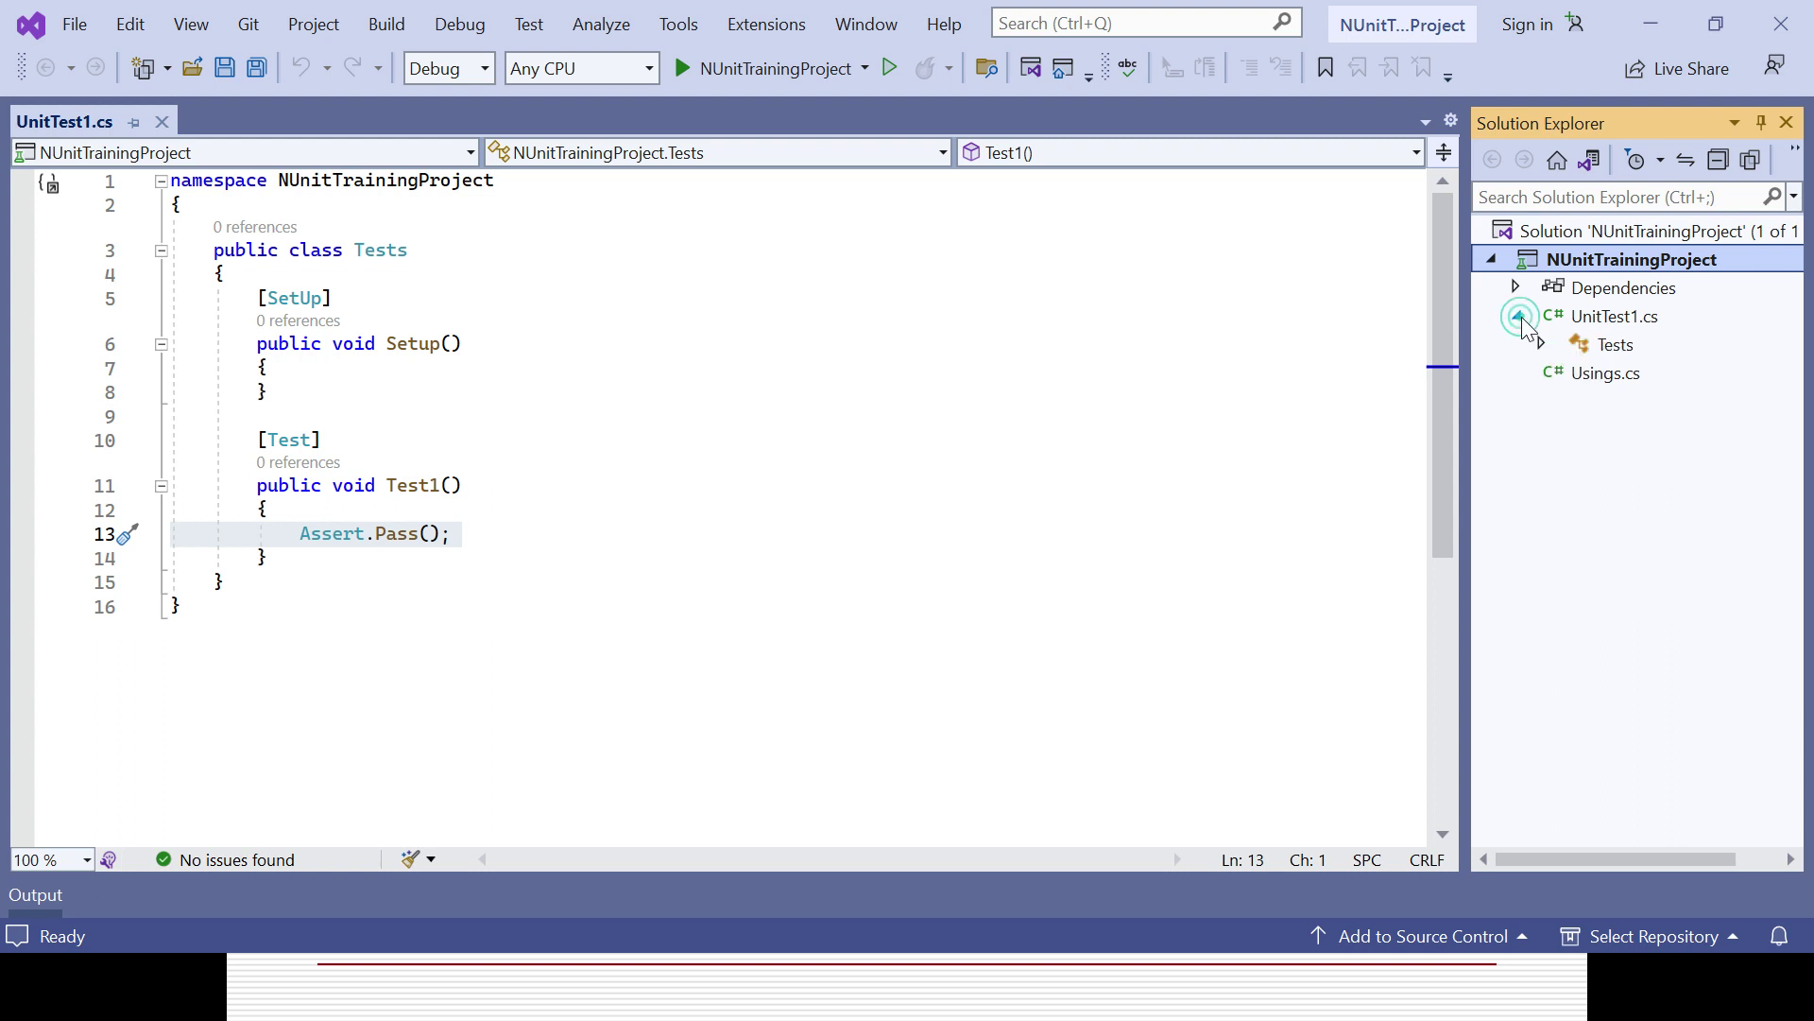
double_click(1618, 347)
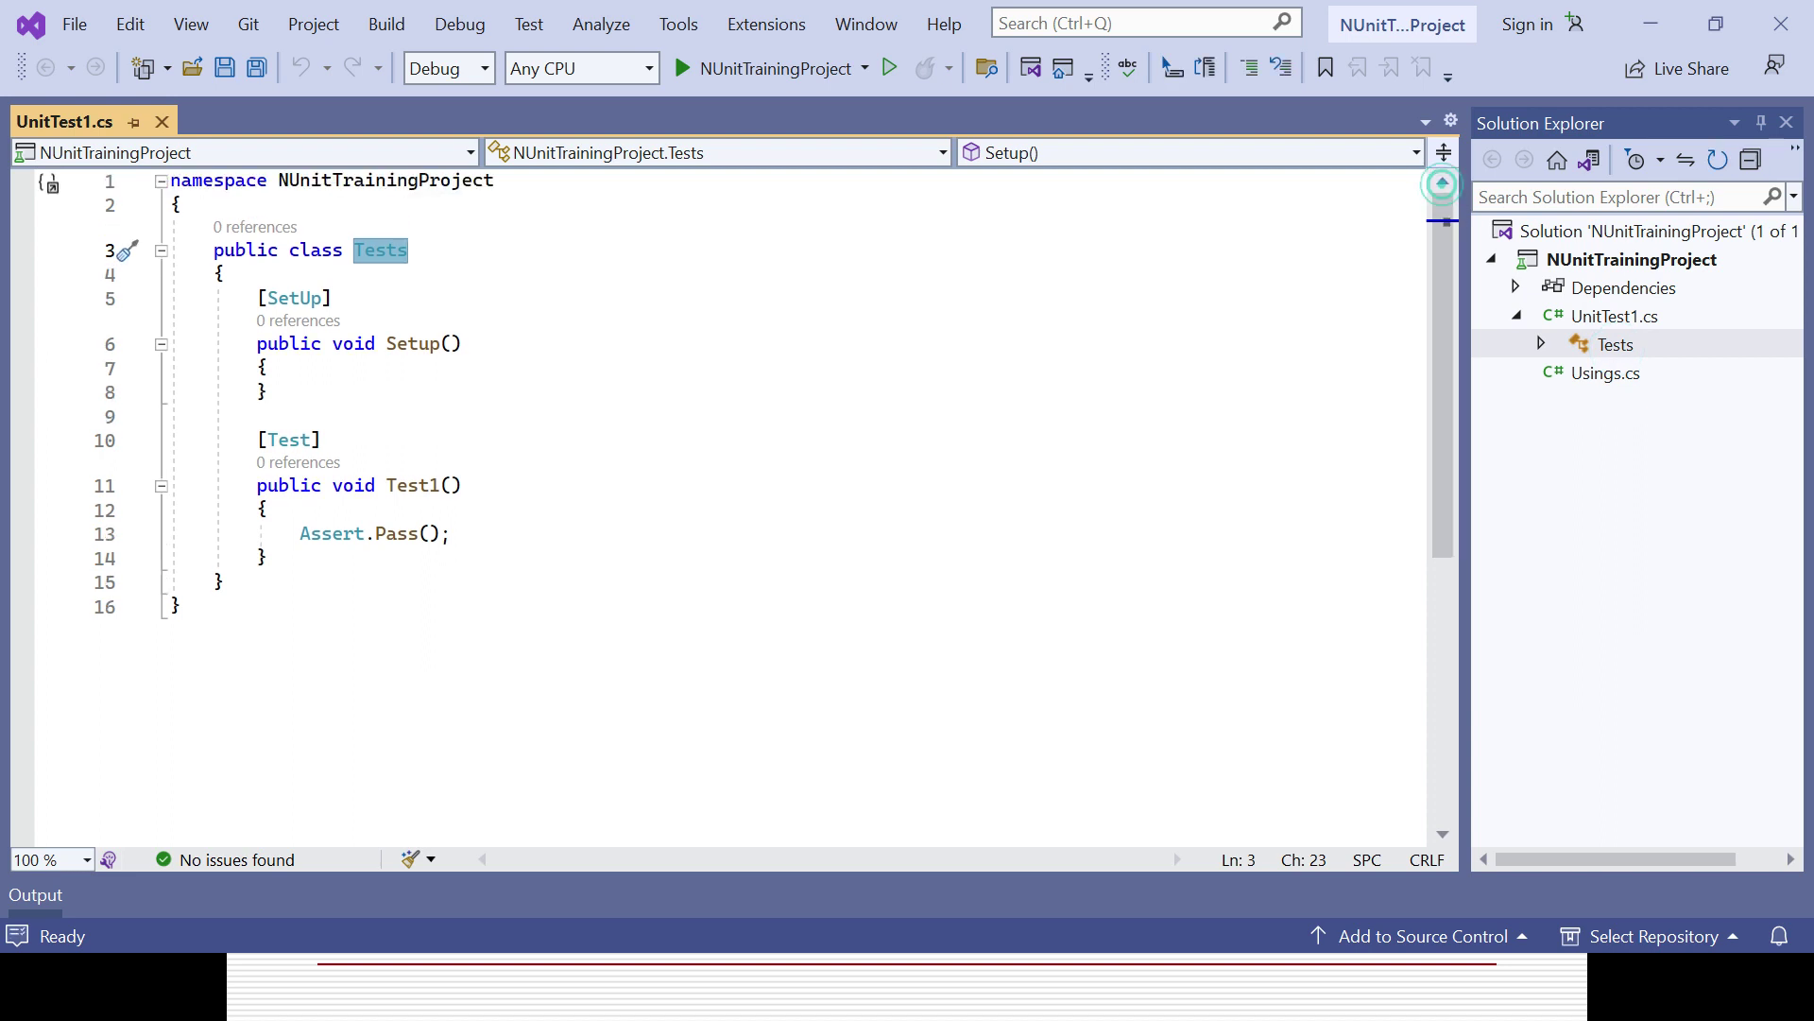
Step: Compare the namespace, the Tests class and its SetUp and Test methods with the project tree
double_click(348, 185)
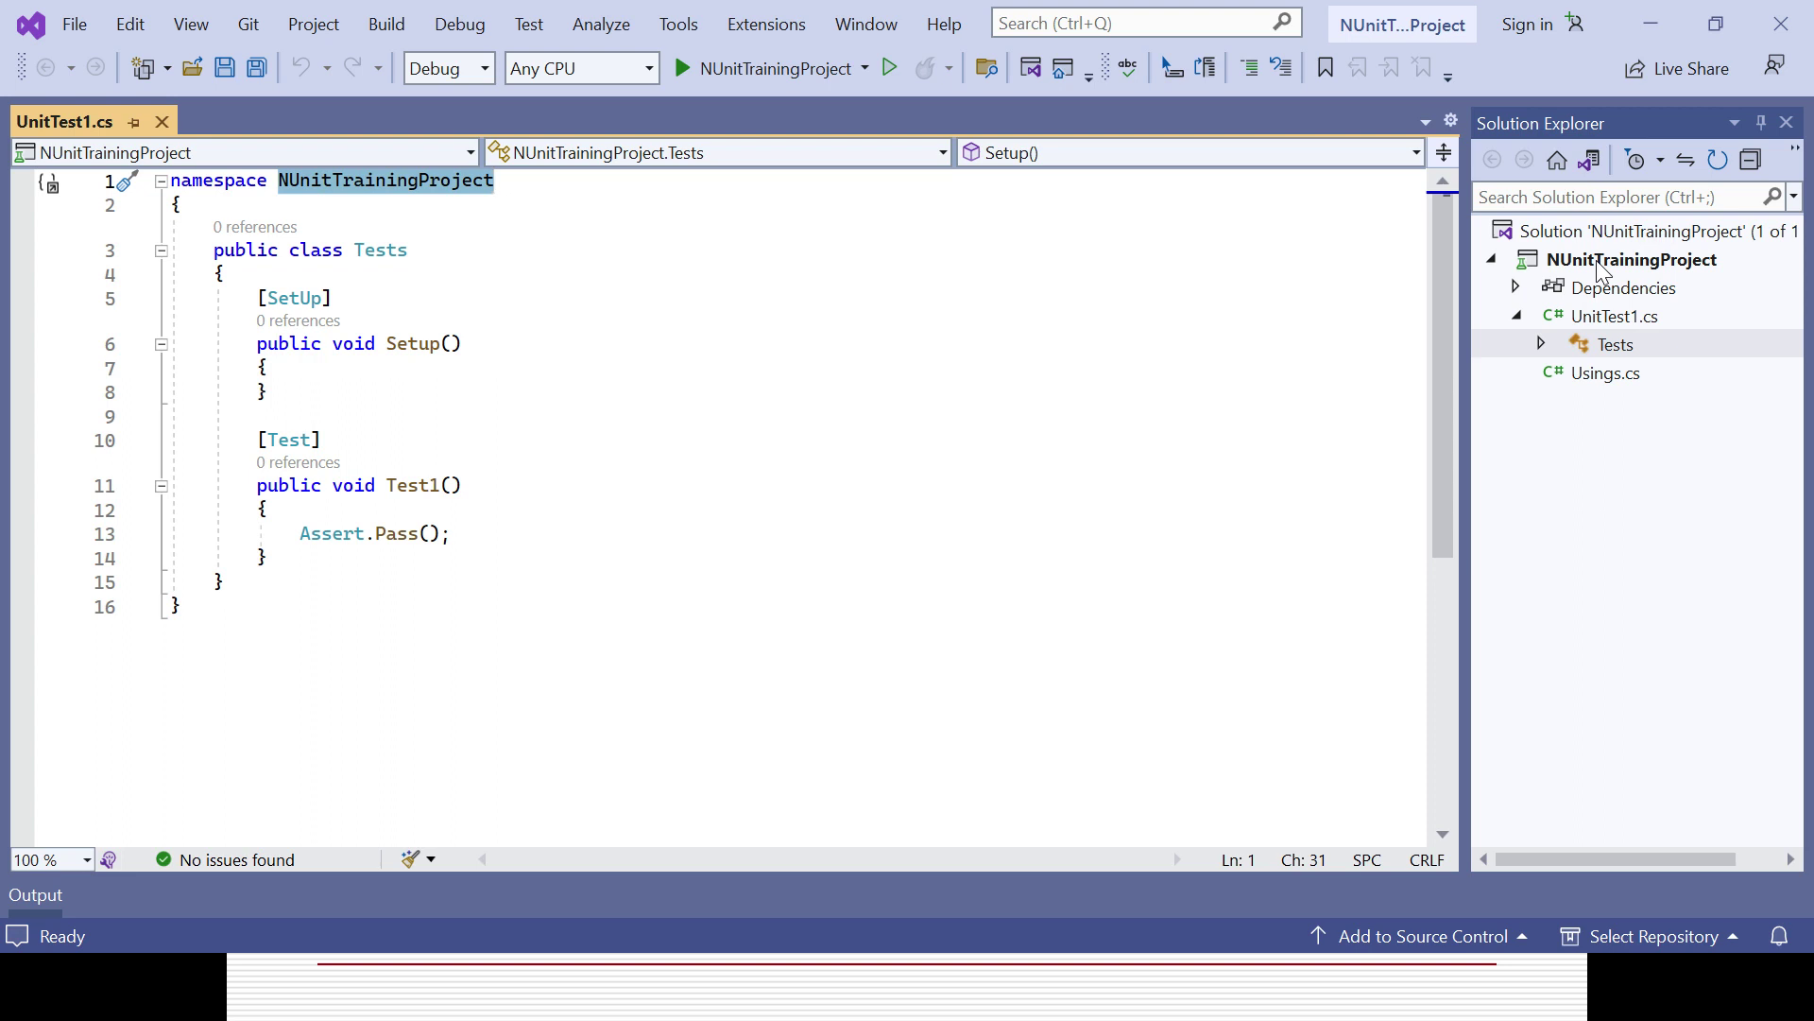
double_click(380, 249)
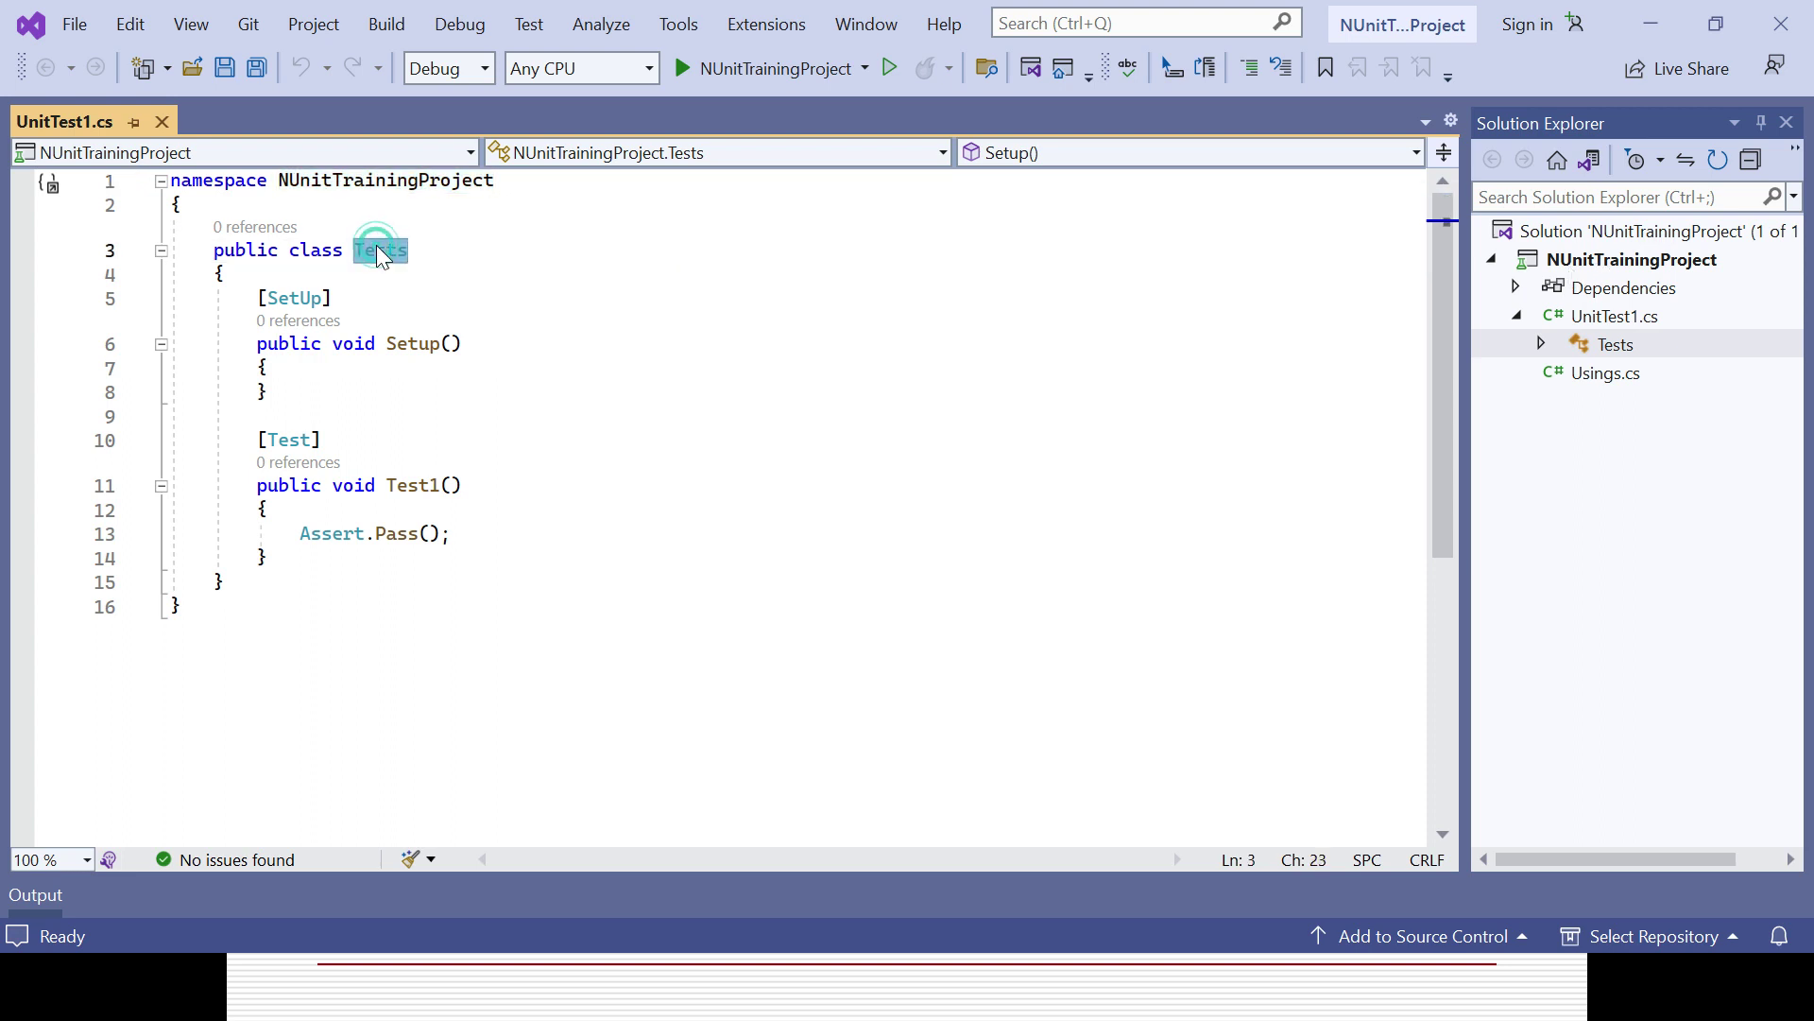
left_click(251, 299)
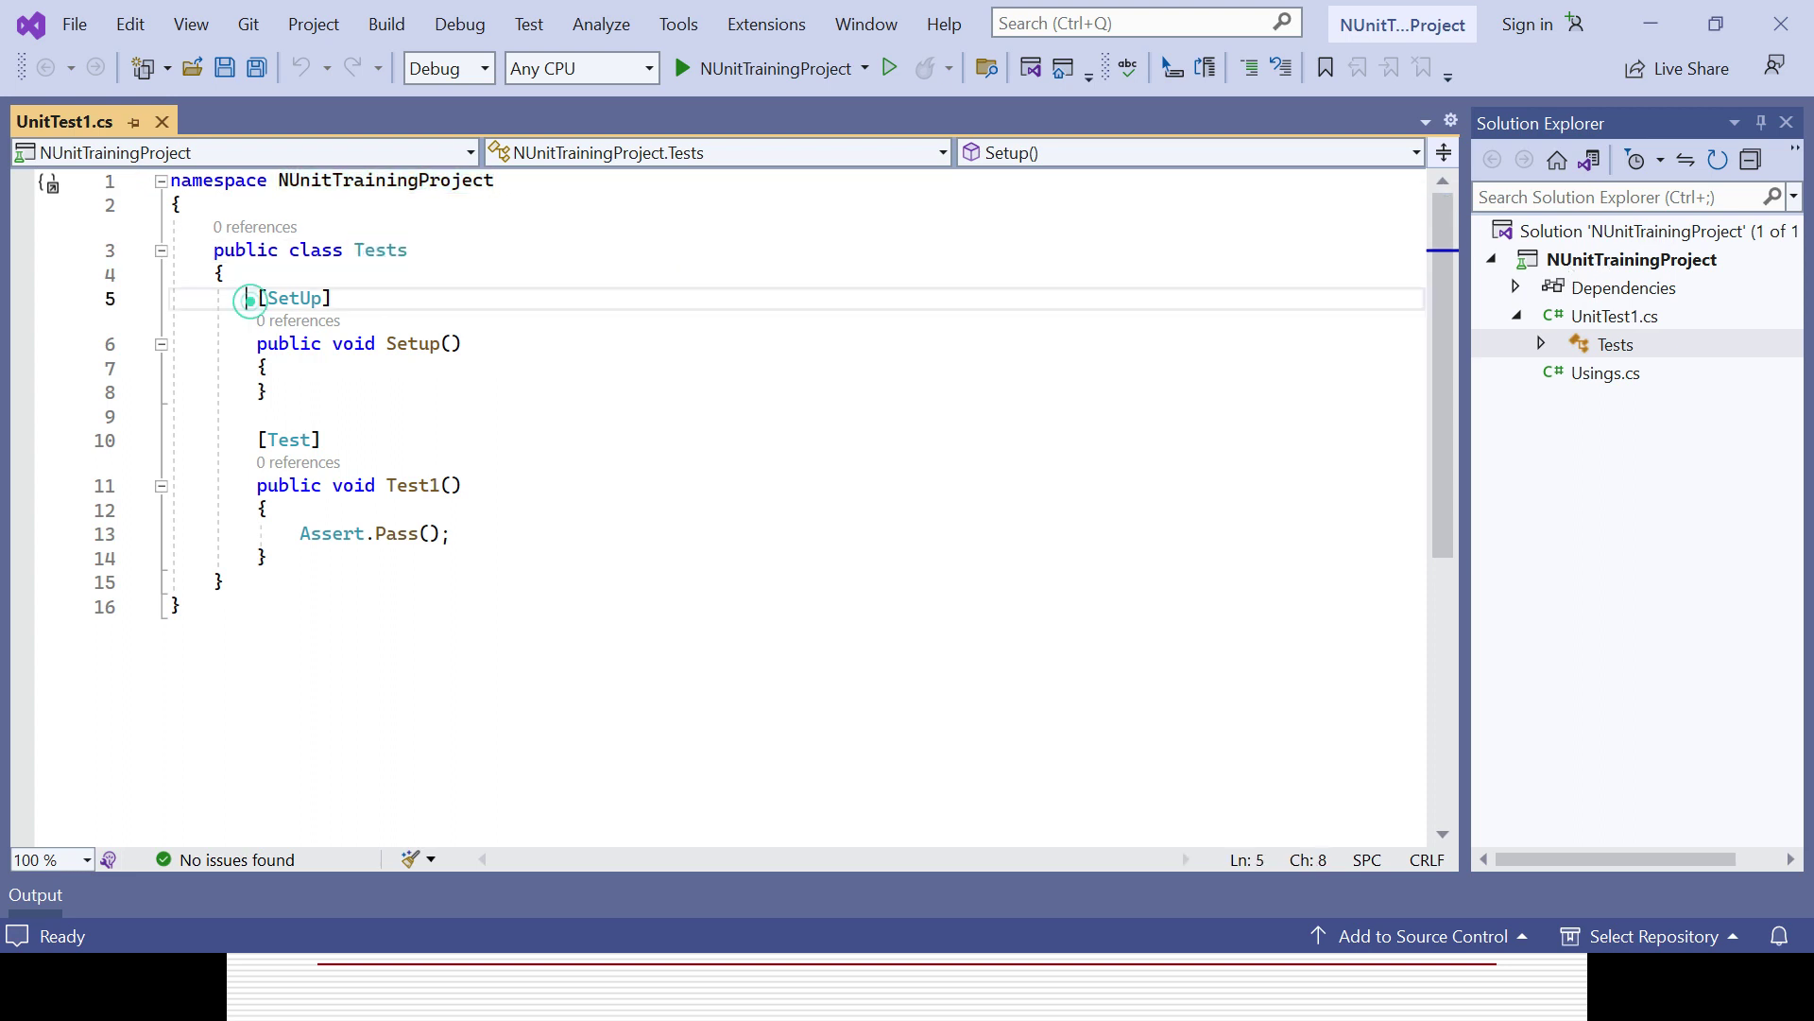
left_click(303, 557)
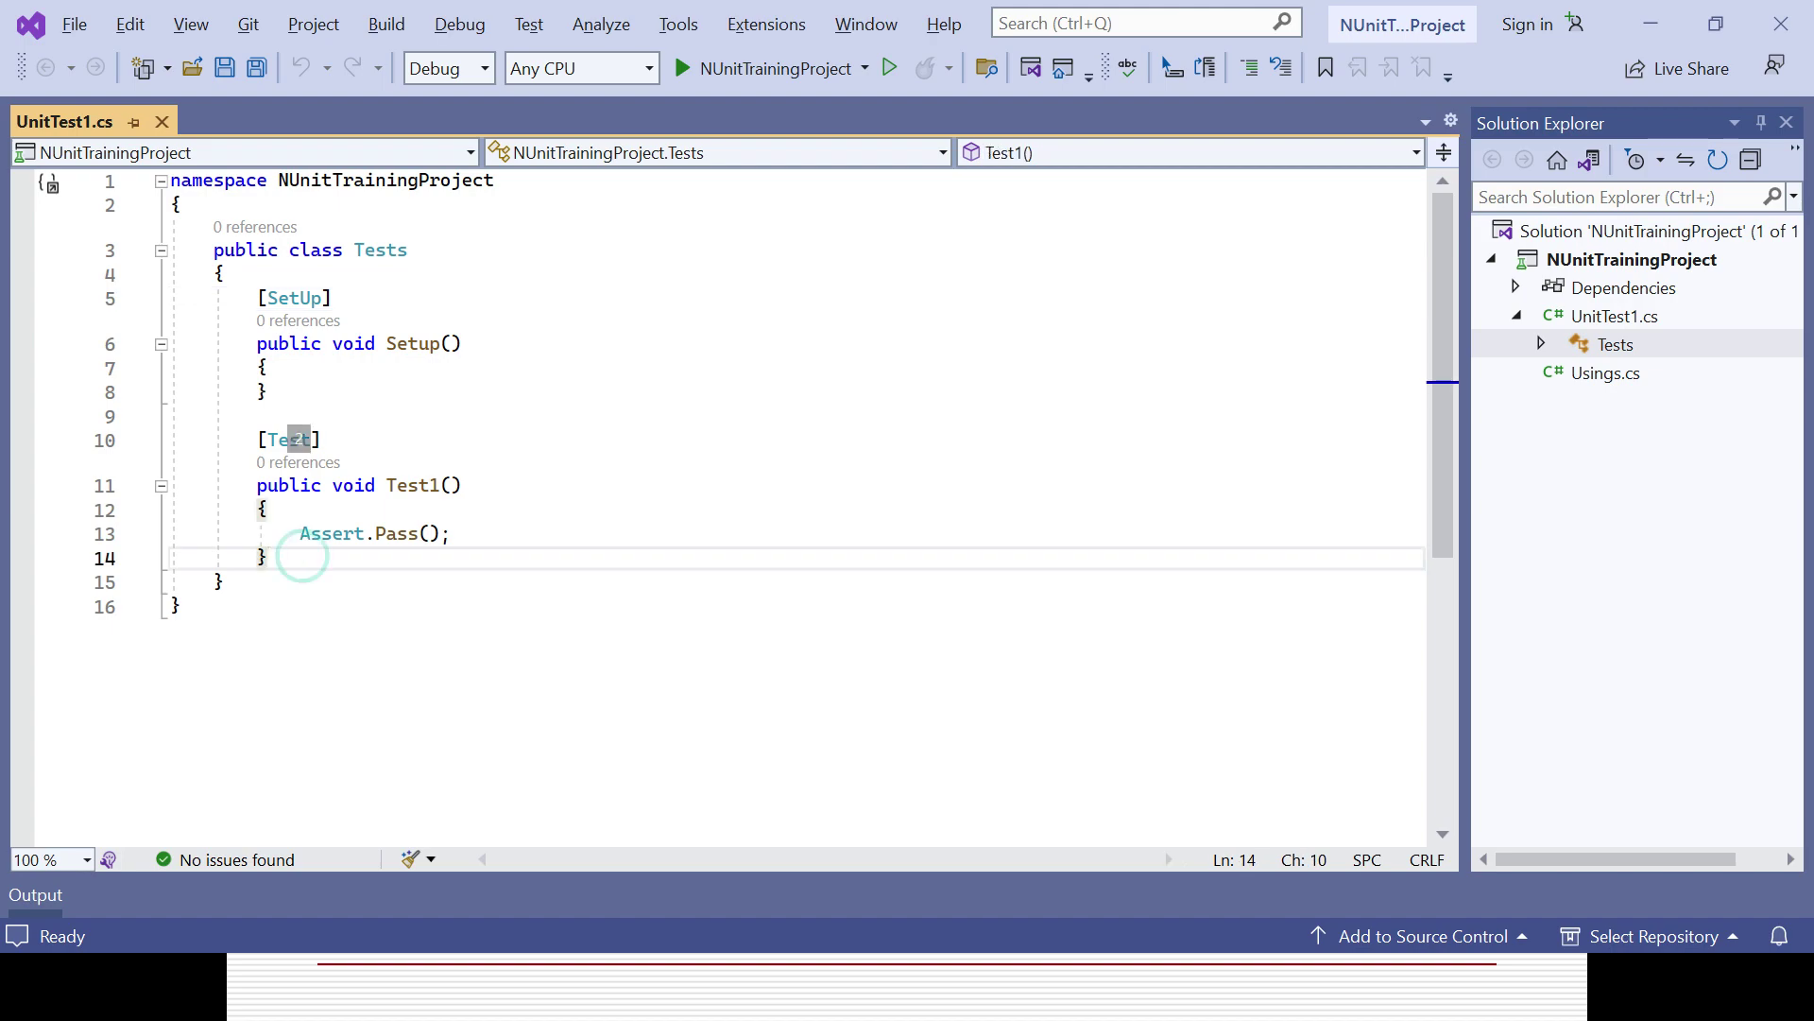